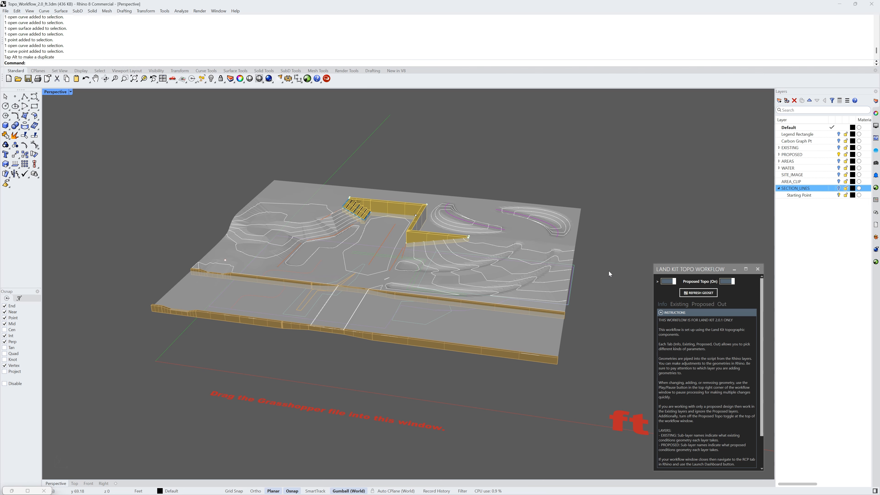
Step: Select the grade curve on the far-right mound and move one of its curve points to reshape the mound
right_drag(619, 247, 614, 258)
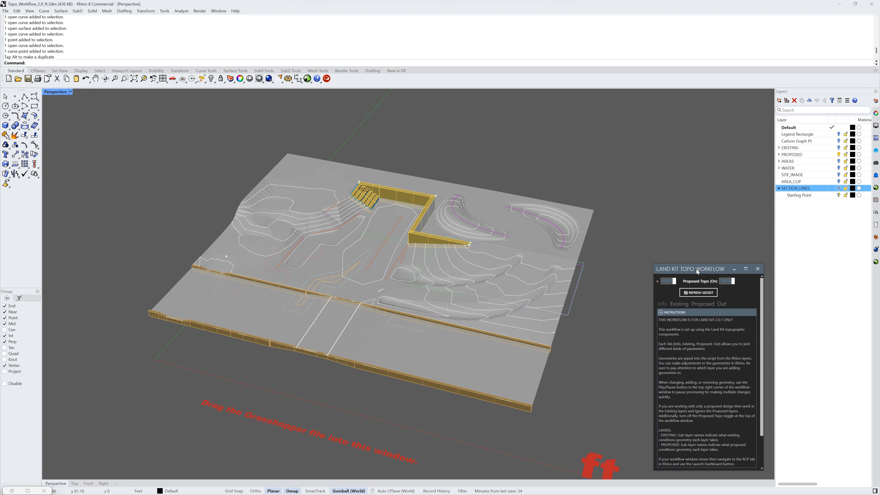
drag(697, 272, 697, 273)
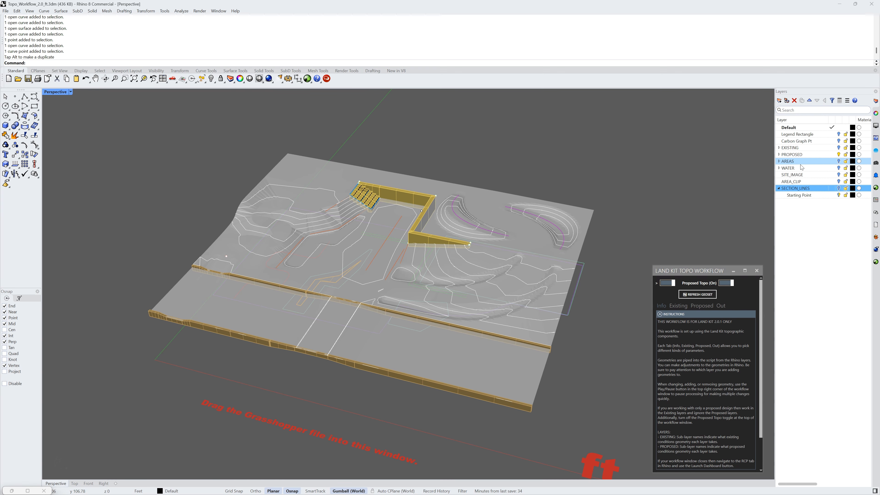
shift+right_drag(597, 201, 590, 210)
click(548, 257)
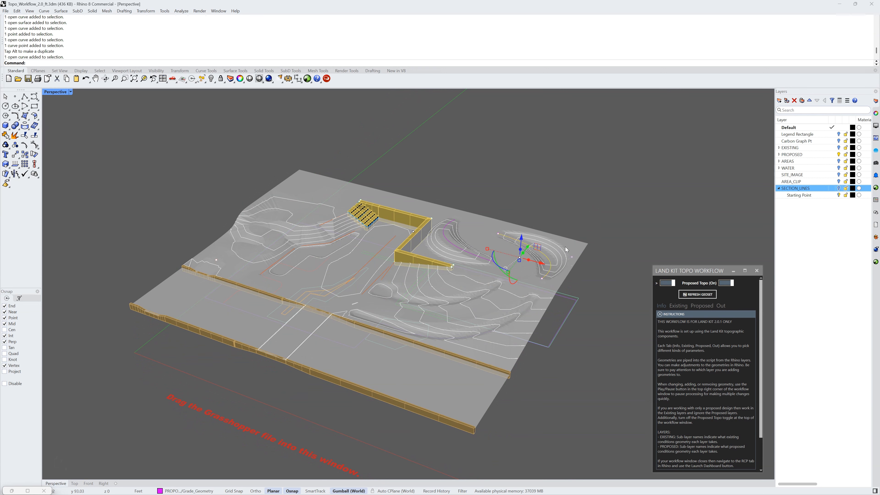
drag(566, 247, 579, 213)
click(551, 193)
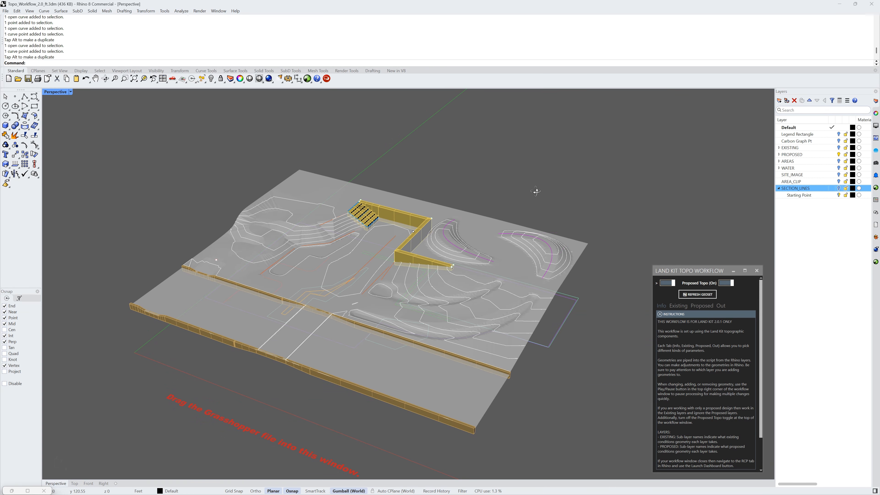
Step: Raise the wall spot at the back corner of the retaining wall by about 1.18 ft
right_drag(536, 191, 396, 233)
scroll(449, 218, up, 4)
click(378, 225)
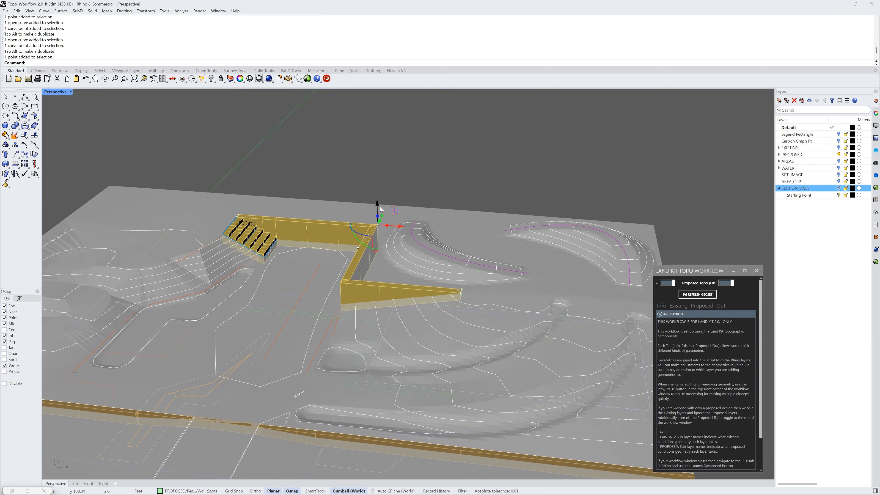
drag(380, 206, 436, 198)
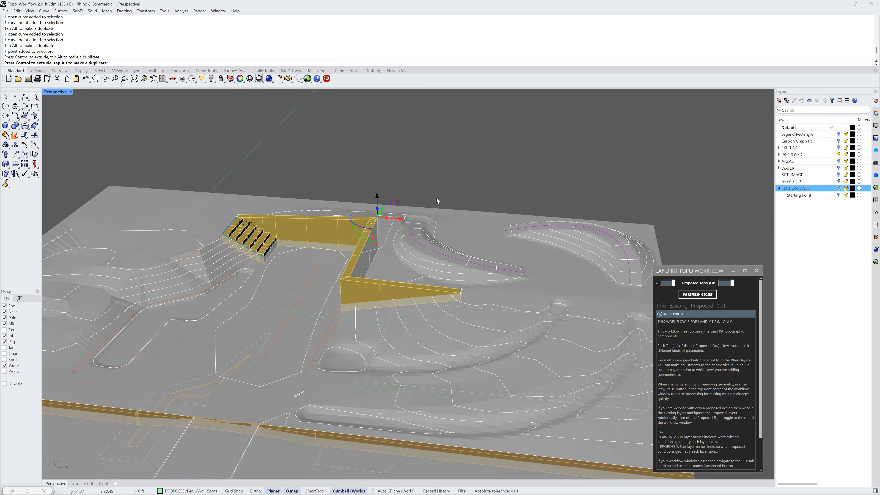
Step: Move another curve point on the far-right mound's grade curve and deselect the curve
right_drag(436, 207, 486, 216)
scroll(434, 217, down, 4)
click(498, 227)
mouse_move(518, 199)
mouse_down()
mouse_move(532, 215)
mouse_move(526, 196)
mouse_up()
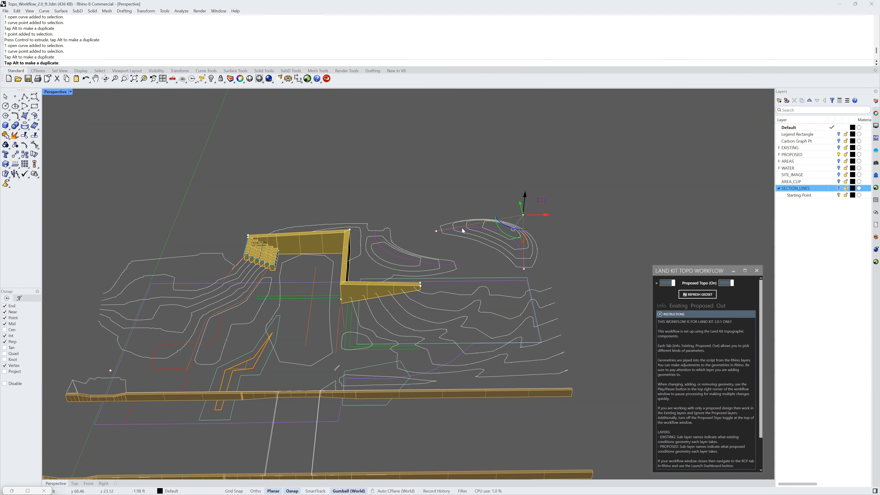
click(476, 241)
Step: Inspect the wall curves, the wall corner spot and the stair surface by selecting each one
right_drag(468, 249, 490, 258)
click(369, 281)
click(370, 277)
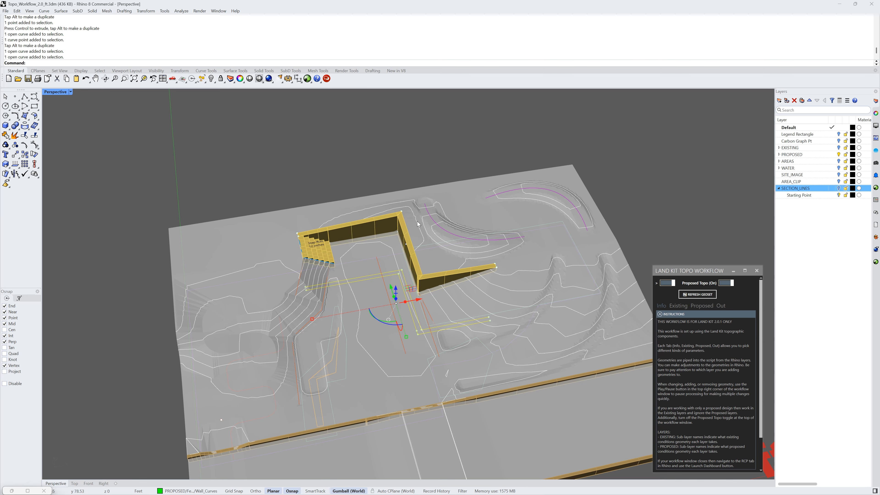
click(402, 211)
click(423, 236)
right_drag(425, 238, 441, 229)
scroll(336, 228, up, 9)
click(336, 228)
click(498, 248)
scroll(502, 249, down, 5)
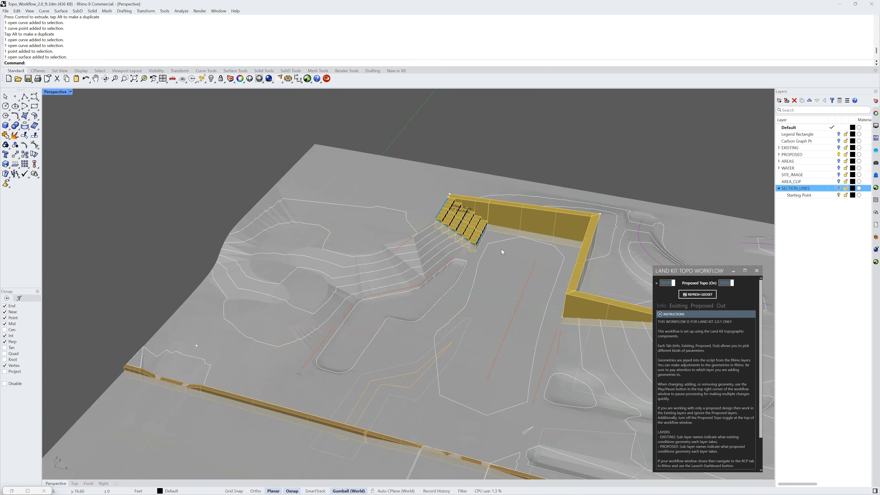
Step: Inspect the contour curve beside the path and the path bottom spot near the front curb by selecting them
shift+right_drag(394, 259, 471, 215)
right_drag(472, 215, 448, 265)
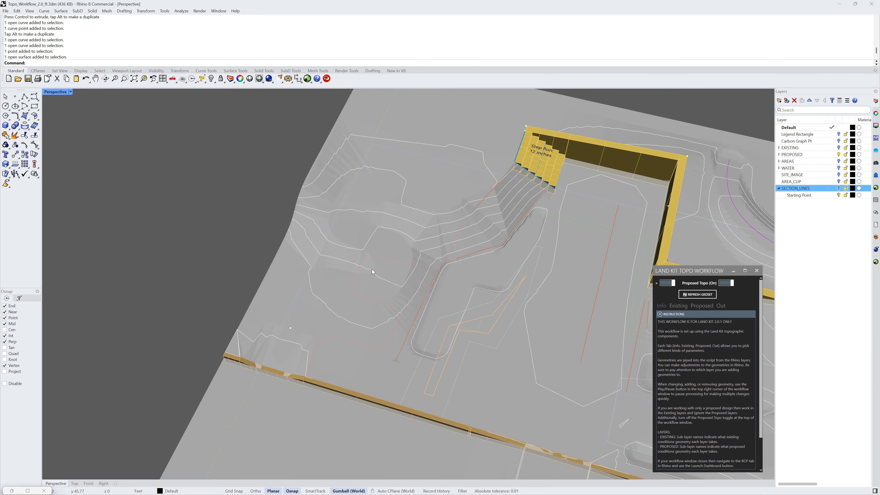
click(380, 257)
click(294, 325)
click(291, 328)
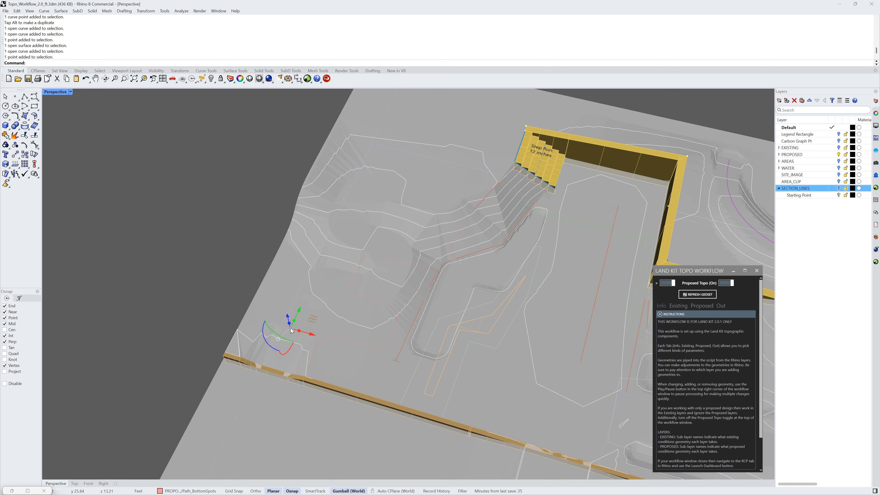
click(351, 357)
shift+right_drag(390, 369, 394, 264)
mouse_move(427, 313)
right_down()
mouse_move(425, 289)
mouse_move(450, 300)
mouse_move(437, 323)
right_up()
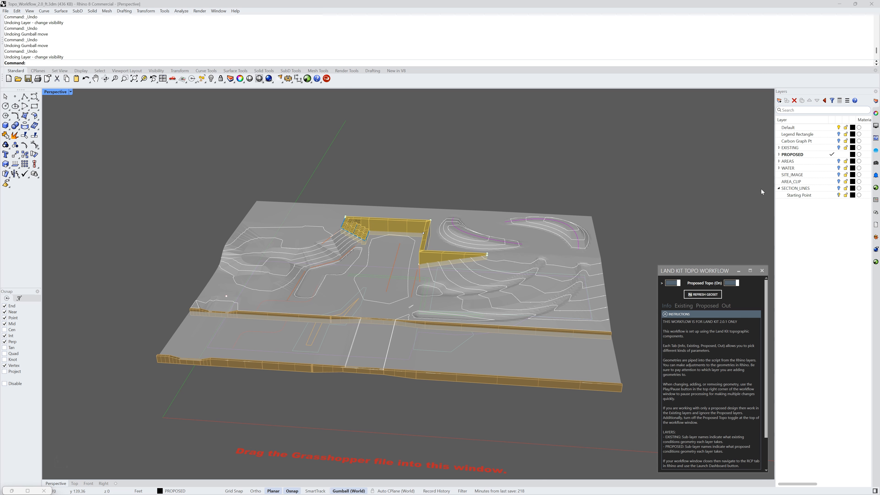
Step: Expand the PROPOSED layer and its Topography sublayer, and highlight the sublayers from BREAKLINES through MEND
click(785, 151)
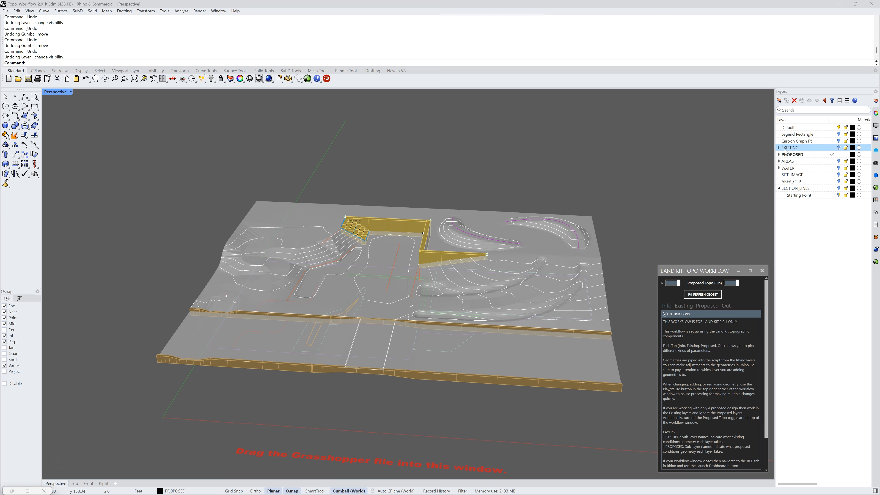
click(787, 155)
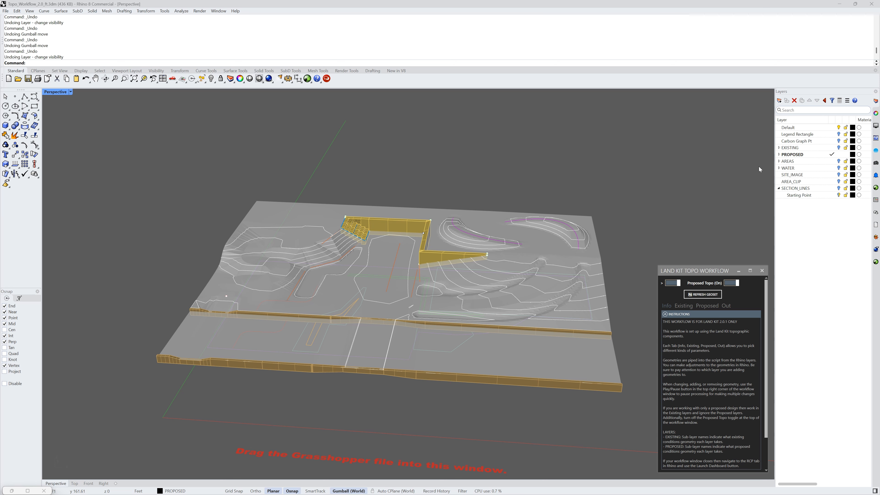
right_drag(717, 172, 713, 173)
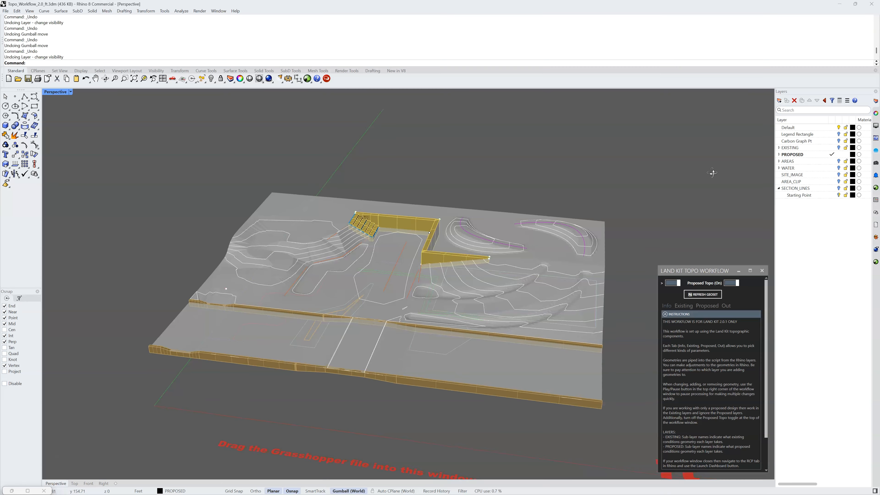
click(779, 154)
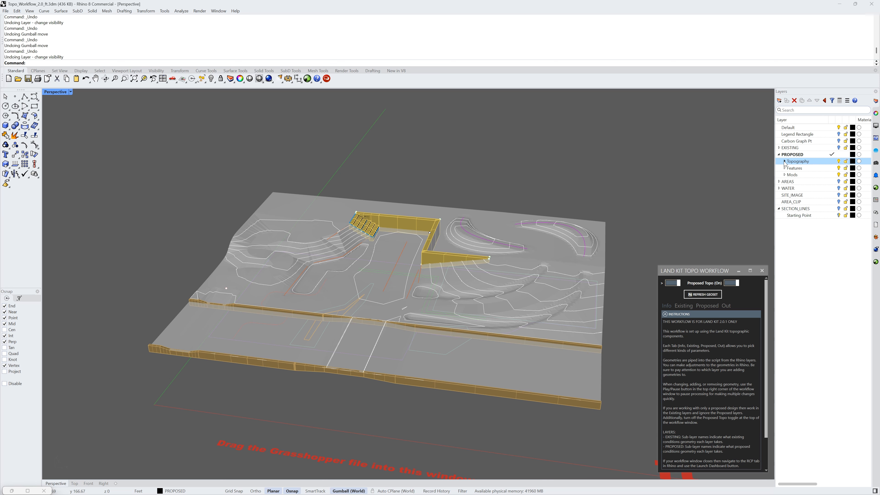
click(785, 163)
click(801, 169)
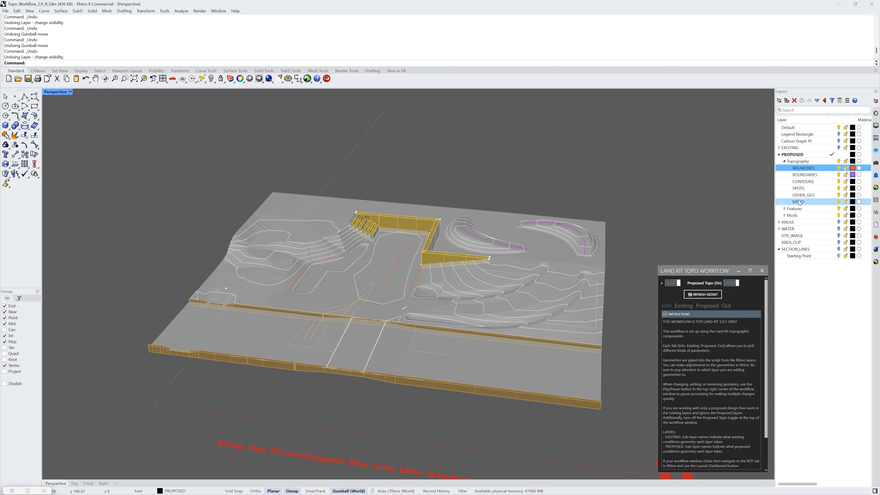
shift+click(799, 202)
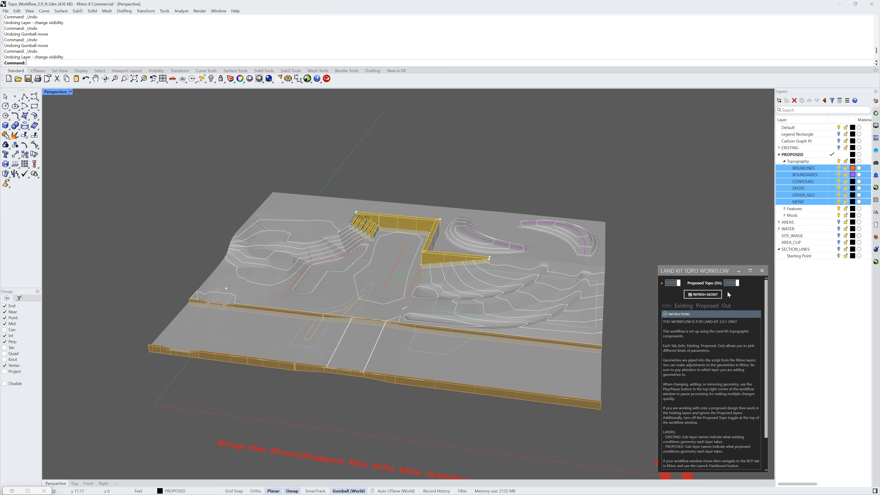
Step: Raise the breakline in the middle of the flat area inside the wall and examine the reshaped terrain
scroll(385, 264, up, 5)
right_drag(333, 280, 388, 271)
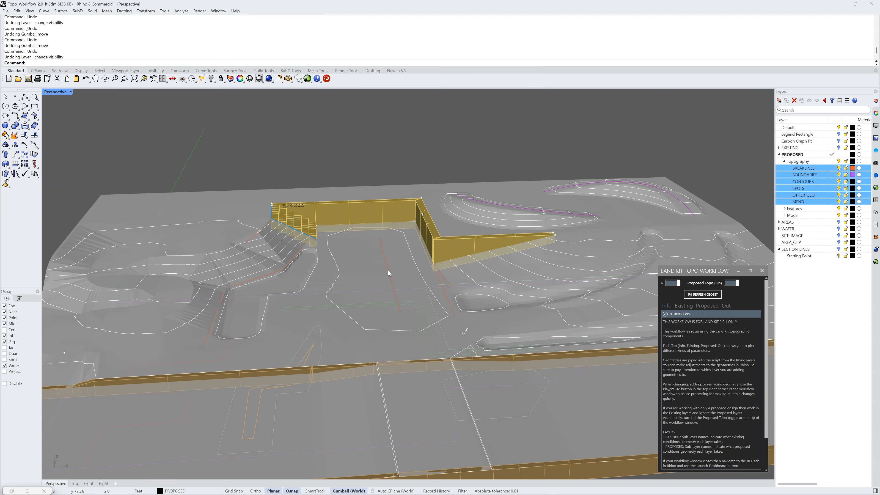
click(389, 273)
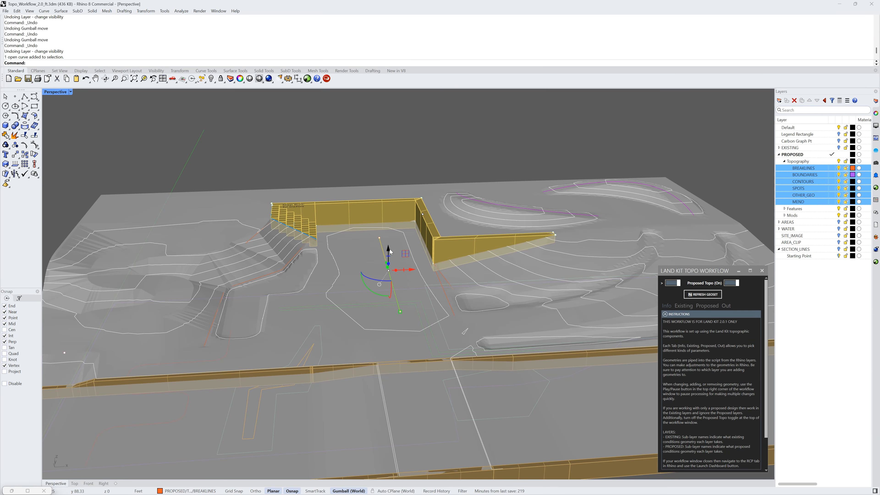
drag(389, 249, 390, 232)
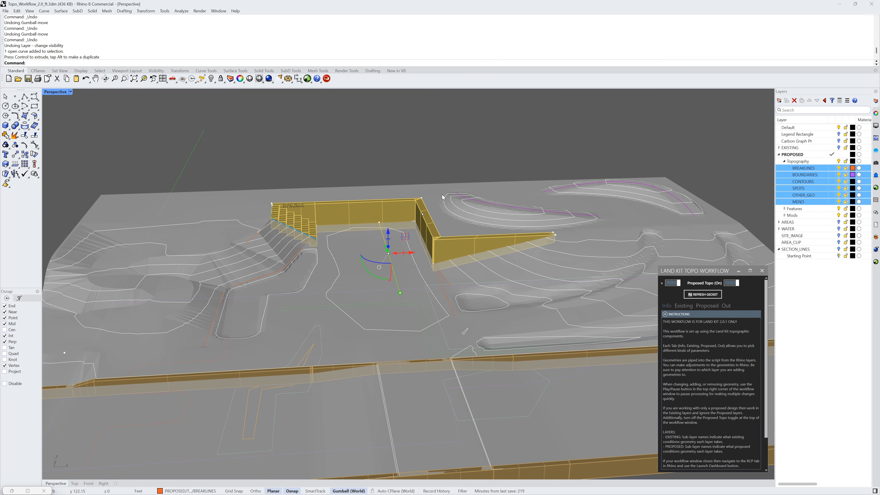
click(442, 195)
right_drag(425, 252, 404, 257)
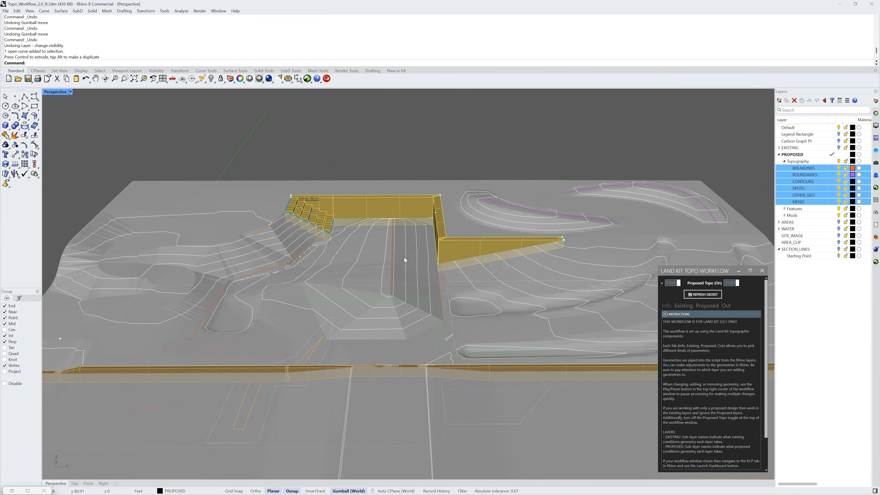
Step: Undo the breakline's vertical move and clear the selection
key(ctrl+z)
key(Escape)
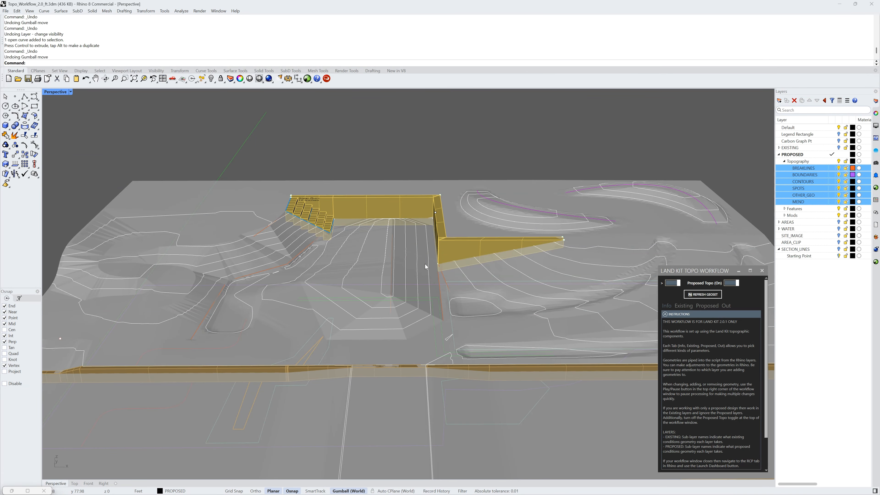
right_drag(425, 265, 403, 295)
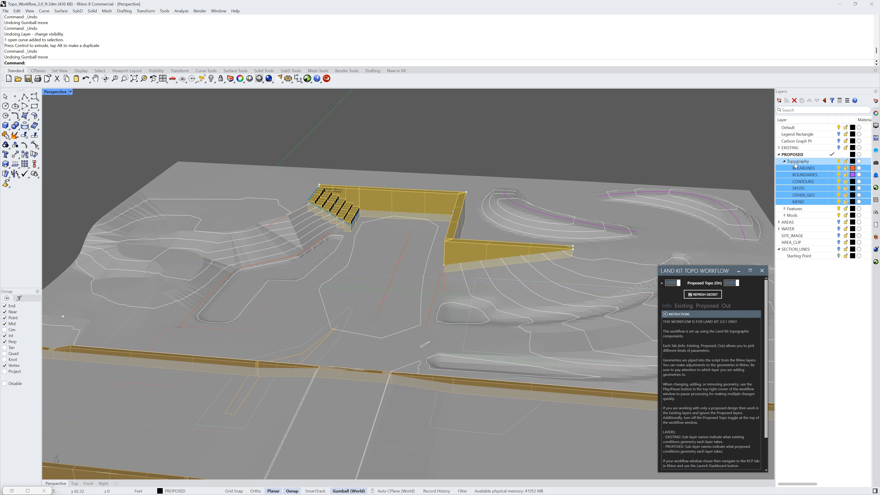
Step: Collapse the Topography sublayer, expand Features, and raise the upper wall spot at the retaining wall's corner
click(785, 161)
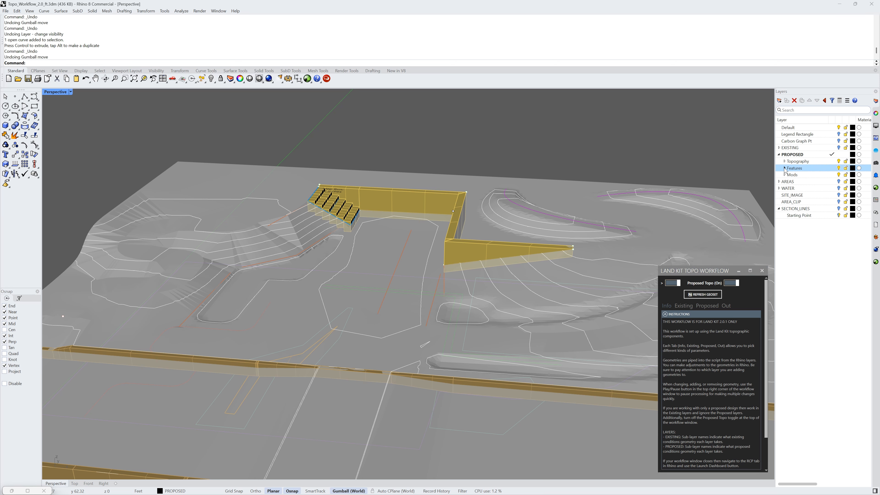
click(785, 168)
shift+right_drag(613, 202, 547, 227)
click(417, 223)
drag(417, 205, 417, 199)
Step: Raise the lower wall spot near the retaining wall's corner by 1.00 ft and deselect it
right_drag(451, 208, 495, 215)
click(350, 249)
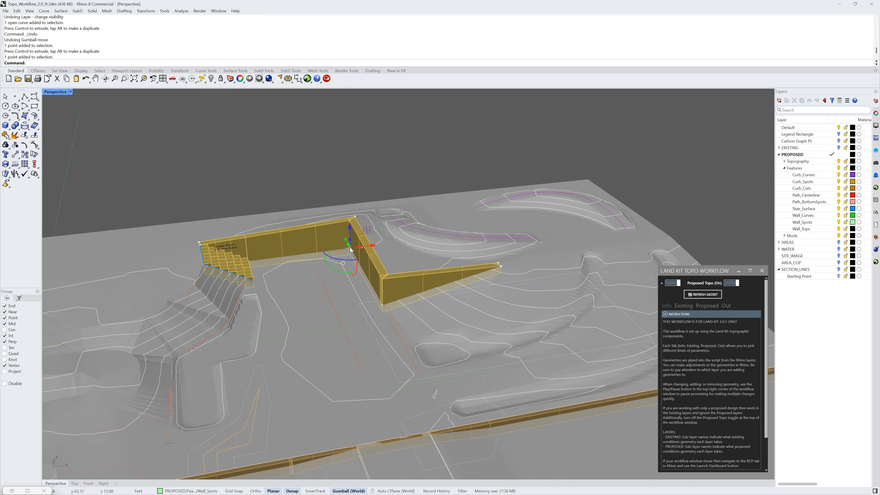
drag(351, 232, 350, 225)
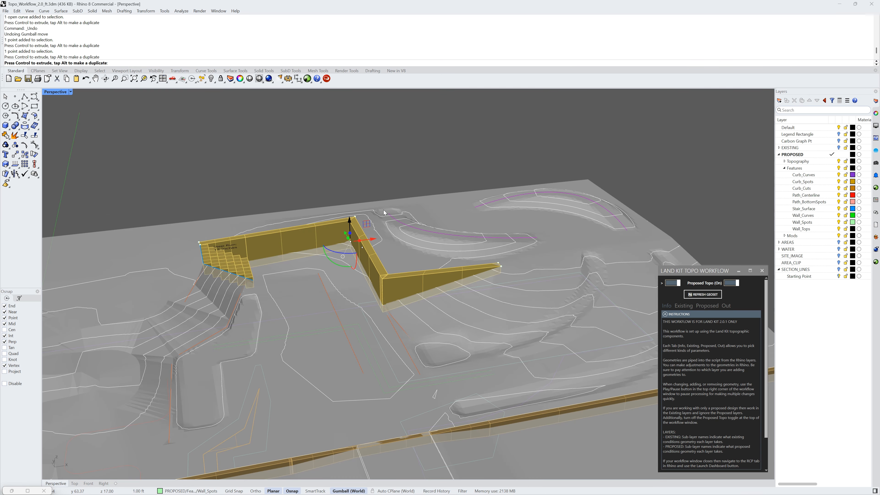
right_drag(386, 224, 392, 214)
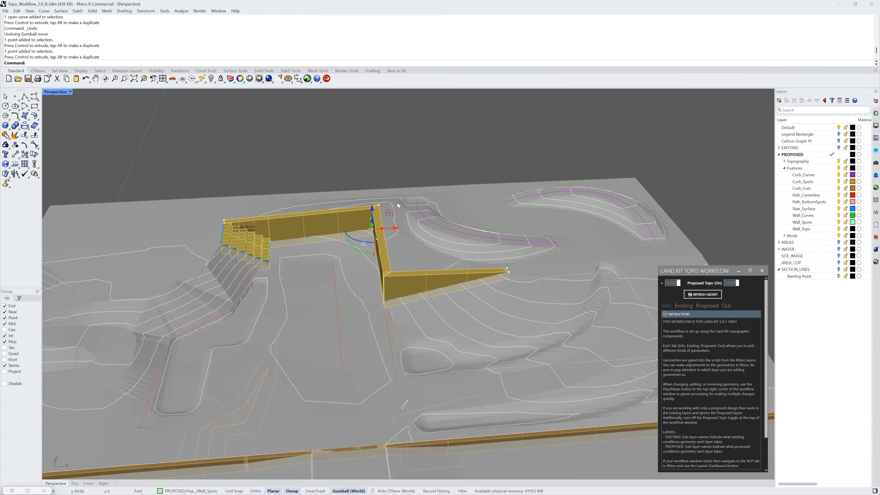
key(Escape)
Step: Review the curb, path, stair and wall sublayers under Features alongside the whole site model
click(806, 176)
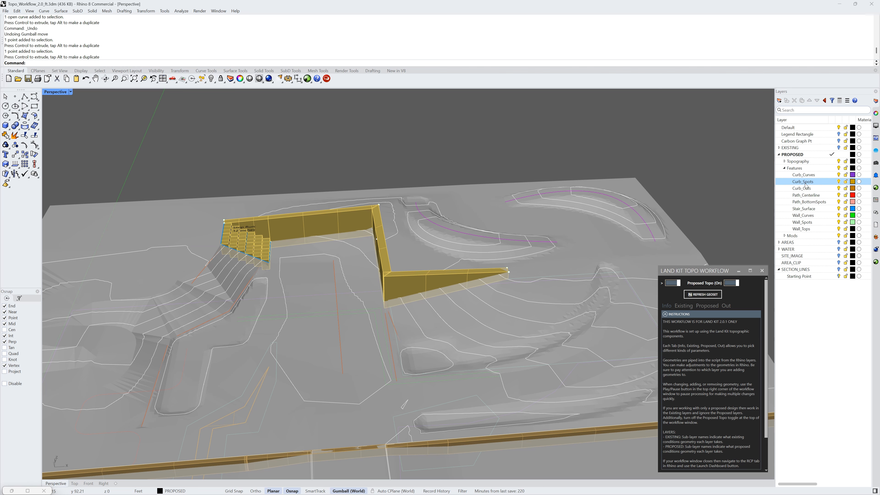
scroll(602, 227, down, 3)
shift+right_drag(576, 237, 565, 241)
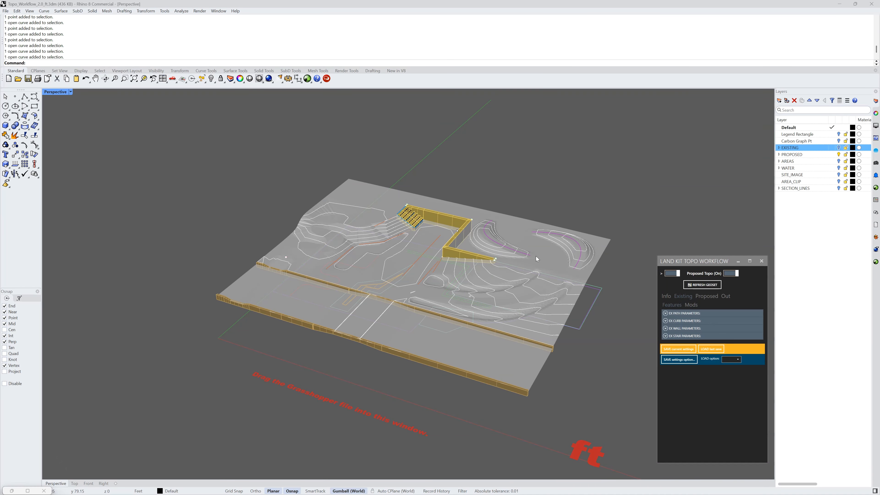
Step: Review the Info instructions of the Land Kit Topo Workflow and return to its Existing settings
click(706, 260)
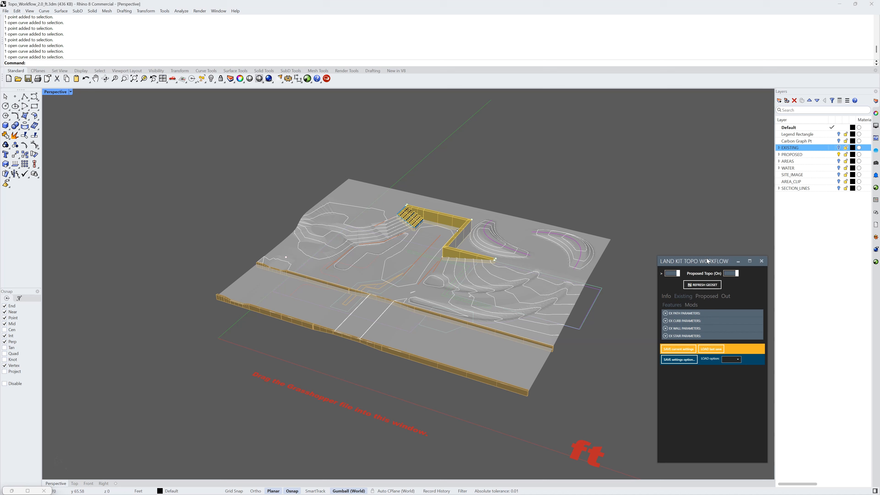
click(666, 296)
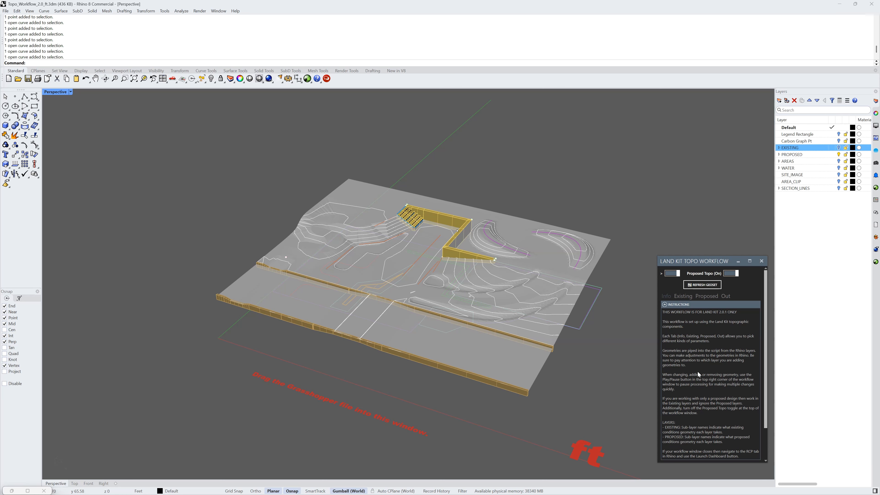
click(684, 296)
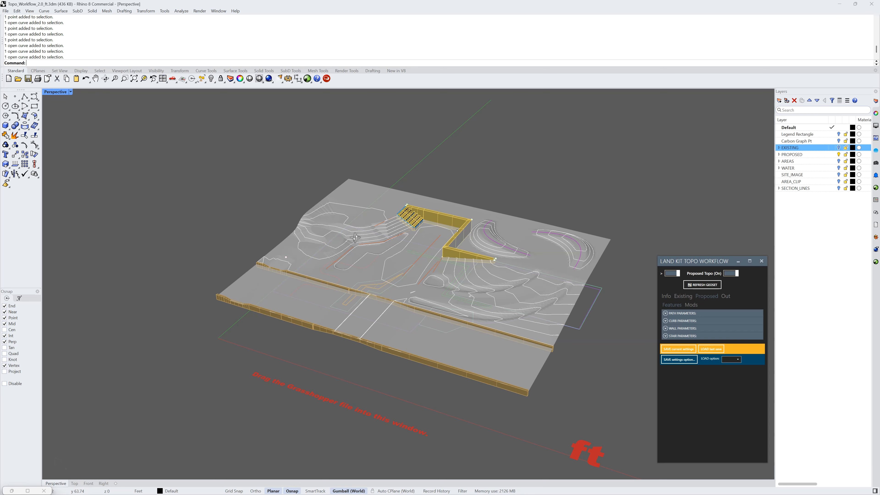
Step: Expand the path parameters in the workflow's Proposed feature settings, with the path side of the site in view
right_drag(364, 214, 394, 281)
scroll(394, 281, up, 4)
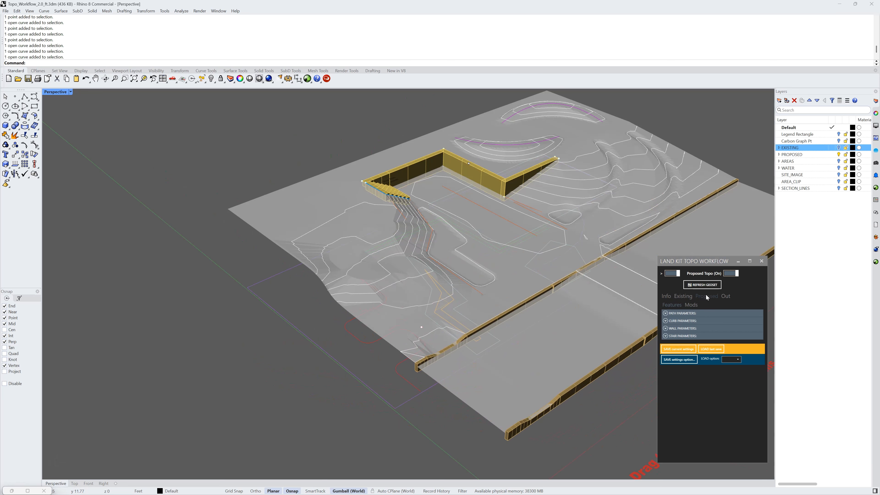
click(671, 314)
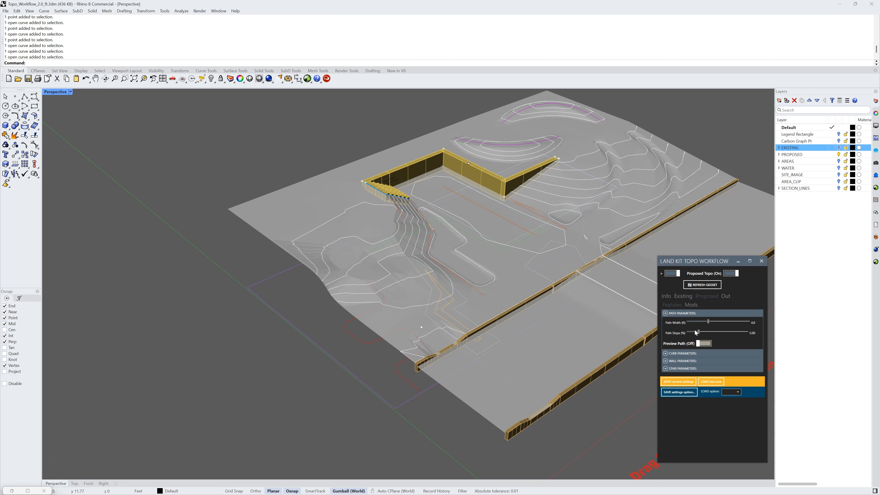
Step: Turn on the path preview and inspect the path's bottom spot and centerline curve by selecting each in turn
right_drag(497, 290, 501, 289)
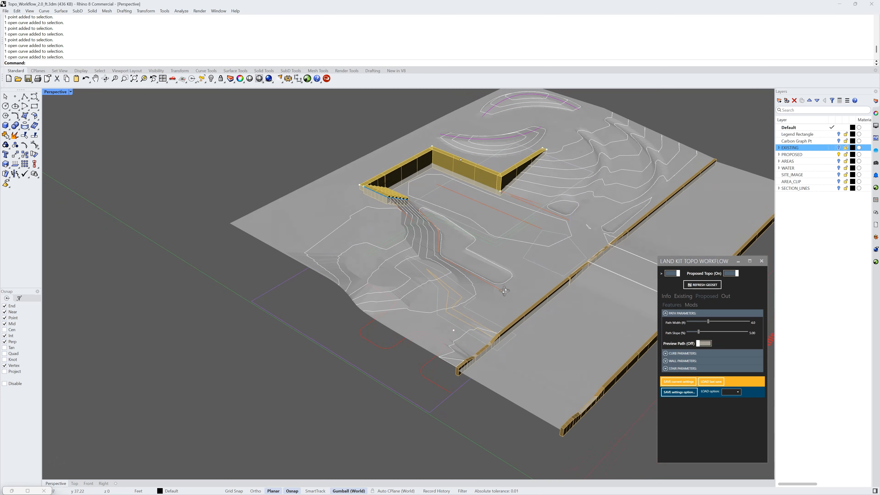
click(704, 344)
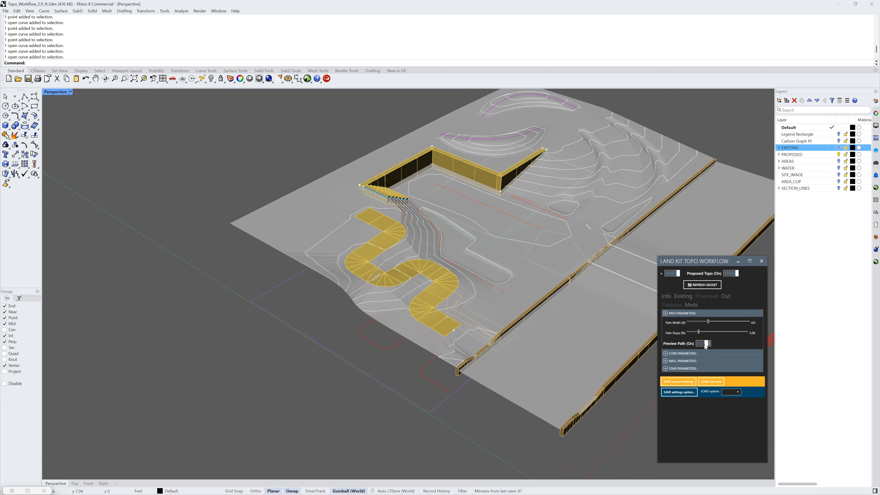
right_drag(470, 328, 474, 314)
click(470, 307)
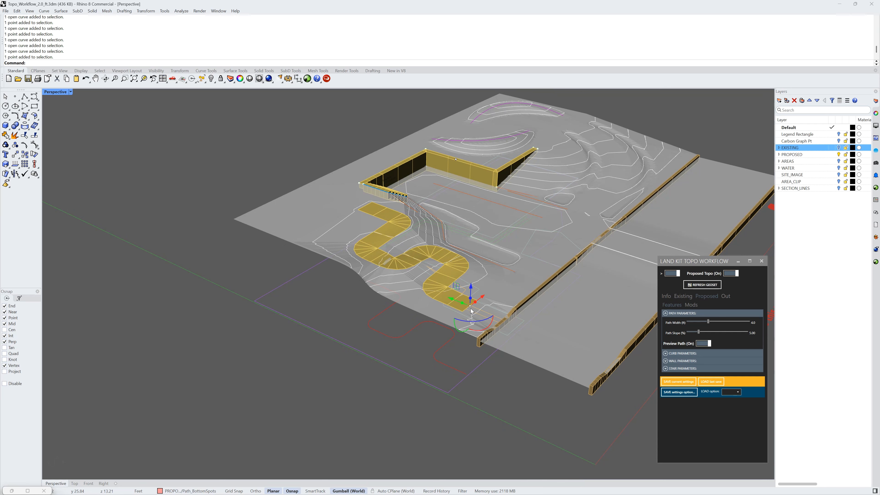
click(466, 351)
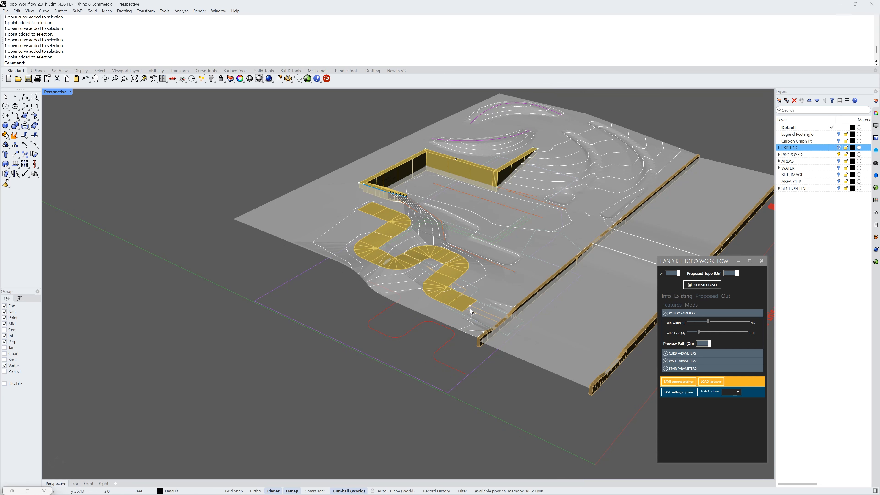
click(412, 332)
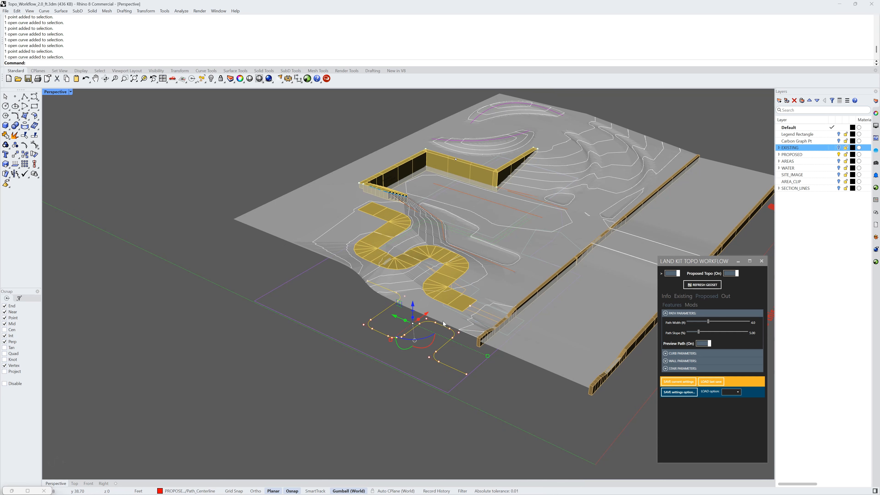
key(Escape)
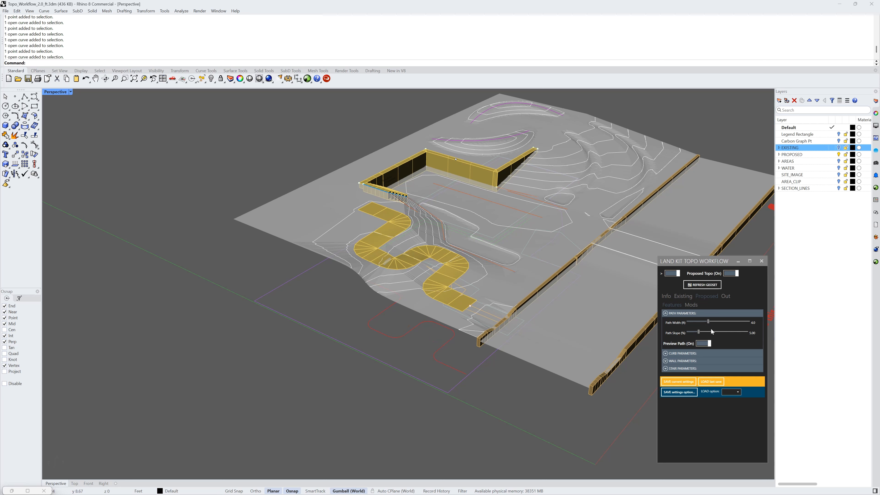
Step: Set the path width to 2 ft in the path parameters
right_drag(488, 287, 474, 292)
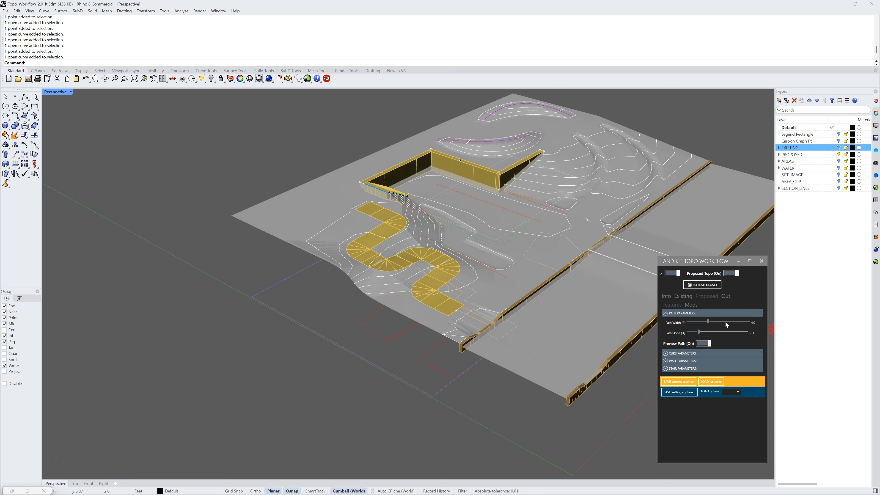
double_click(709, 323)
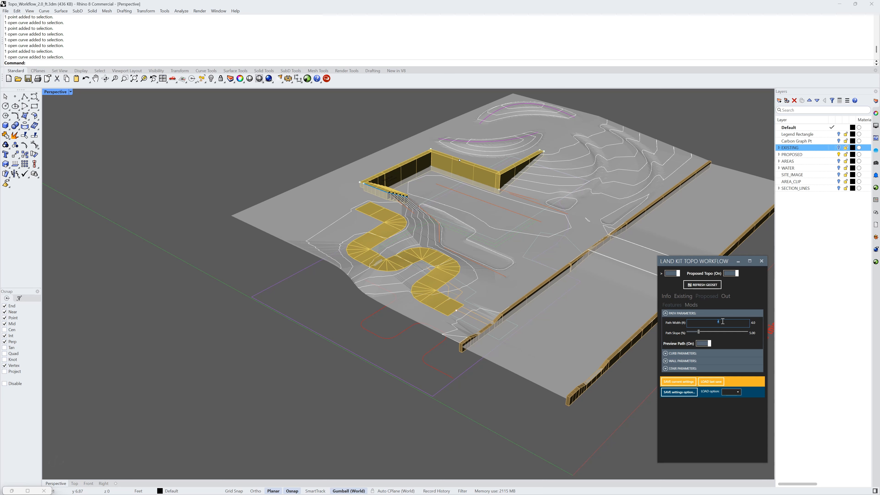
text(2)
key(Return)
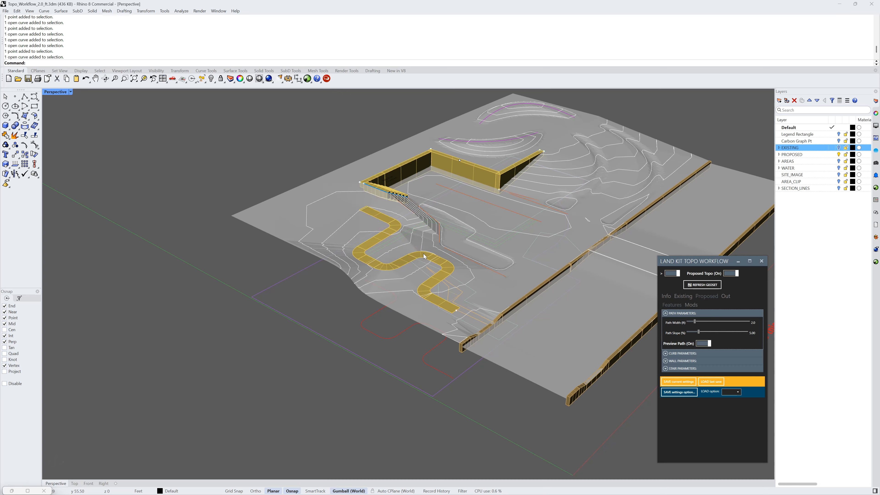
Step: Set the path slope to 6% in the path parameters
scroll(424, 256, up, 6)
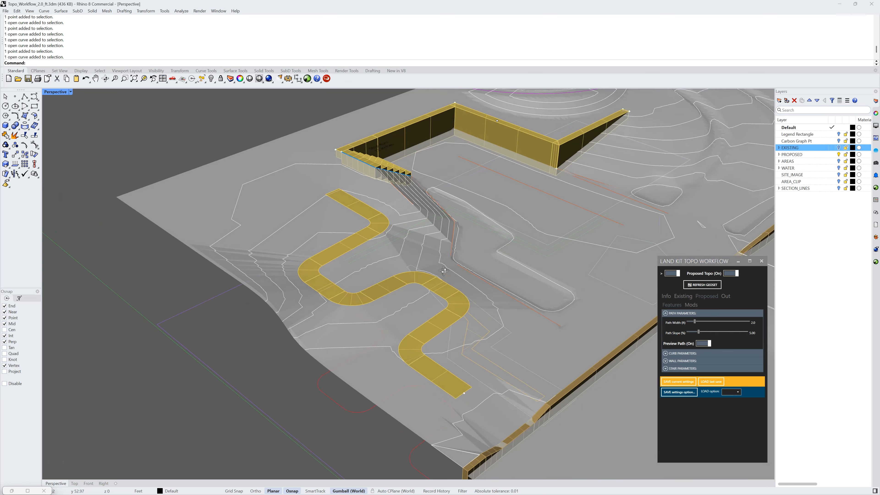
scroll(444, 271, down, 3)
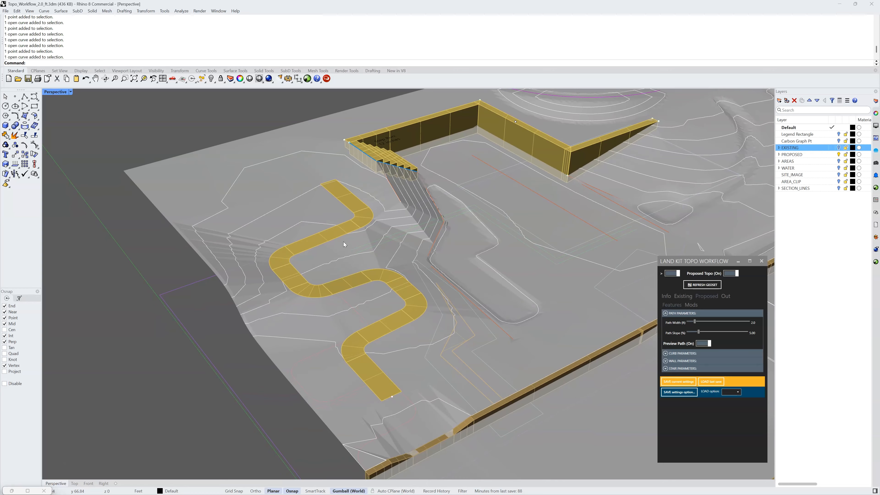
right_drag(344, 245, 397, 238)
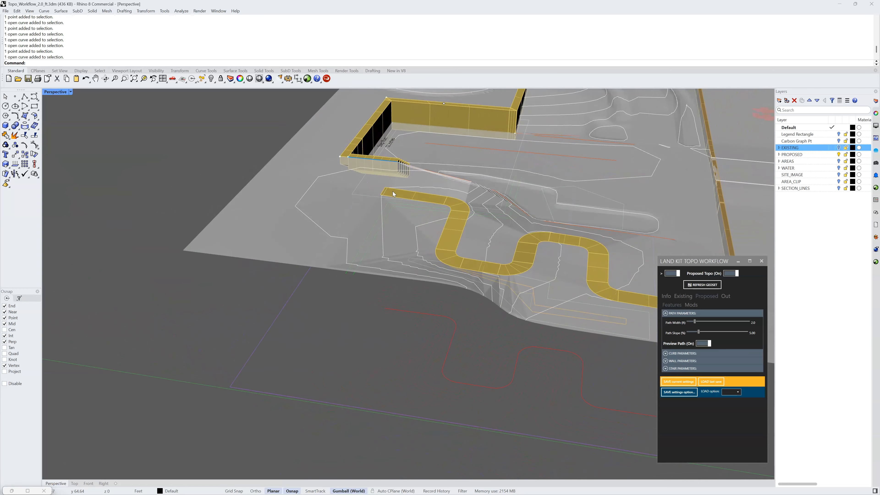
right_drag(393, 189, 501, 286)
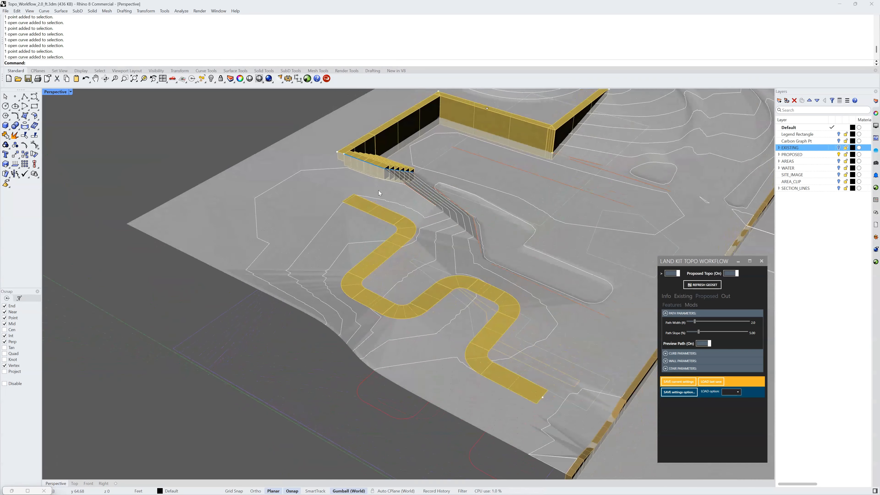
double_click(700, 334)
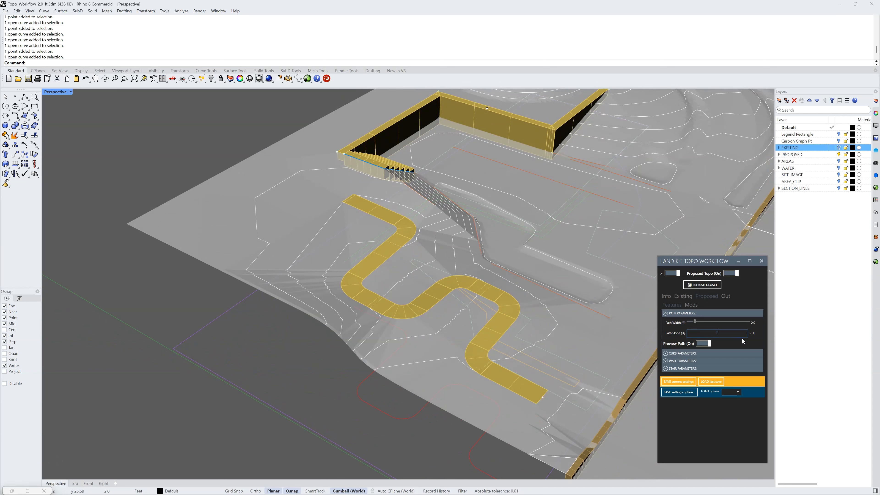
key(Return)
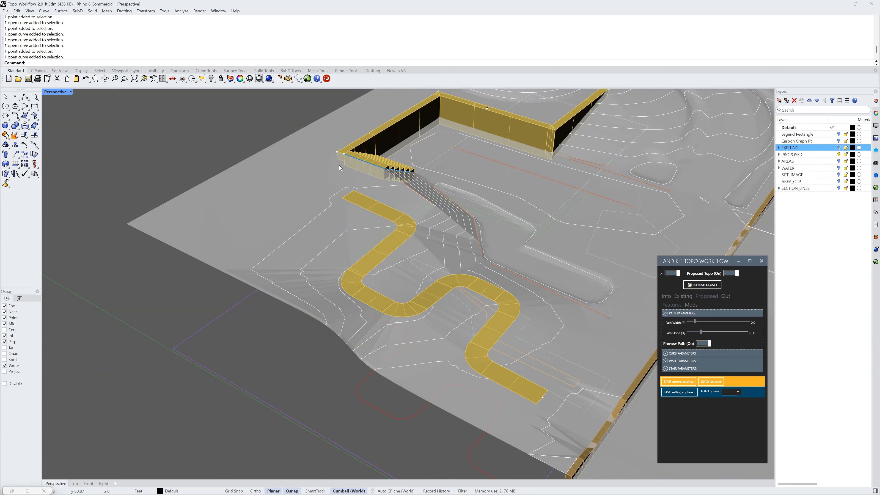
Step: Collapse the path parameters and expand the wall parameters in the workflow's feature settings
right_drag(357, 180, 402, 334)
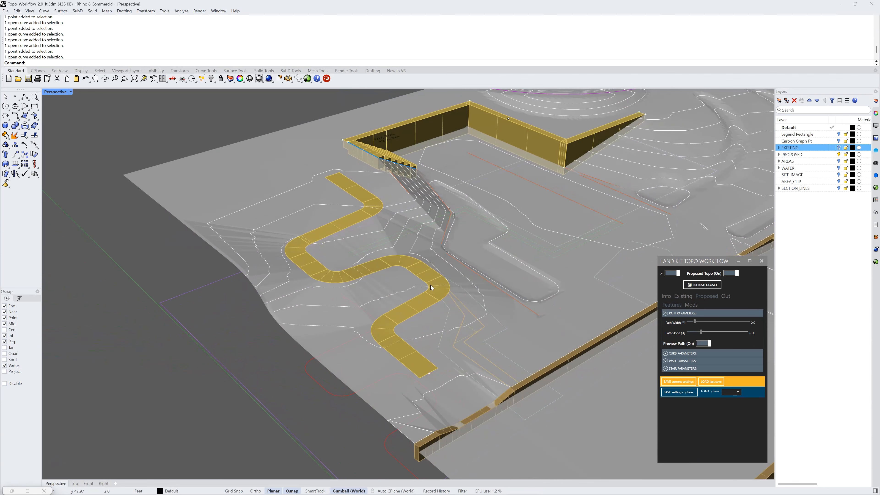
right_drag(343, 194, 378, 197)
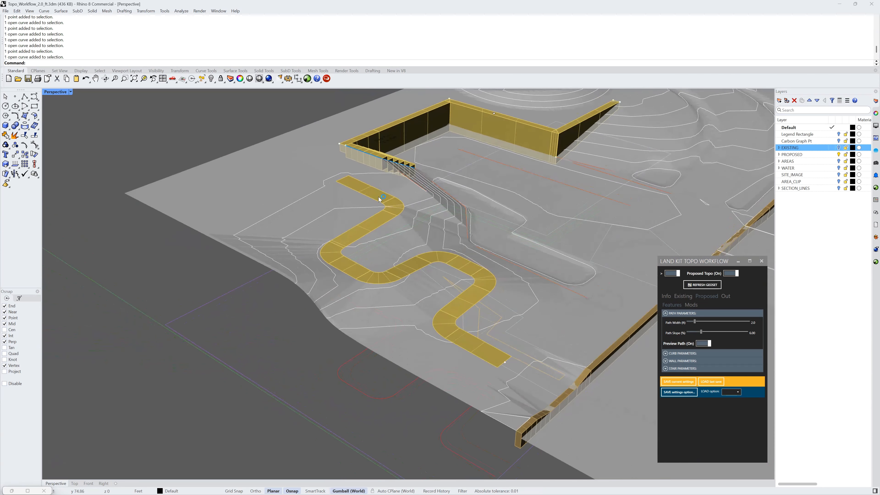
click(666, 314)
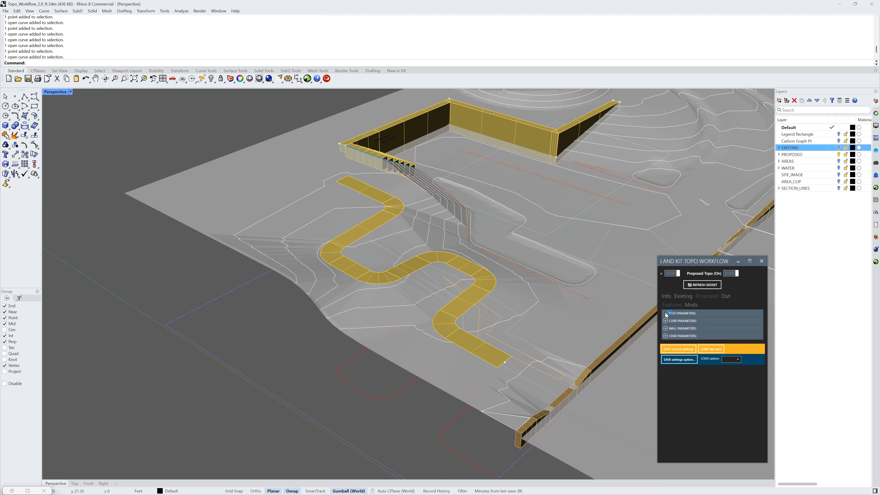
click(667, 329)
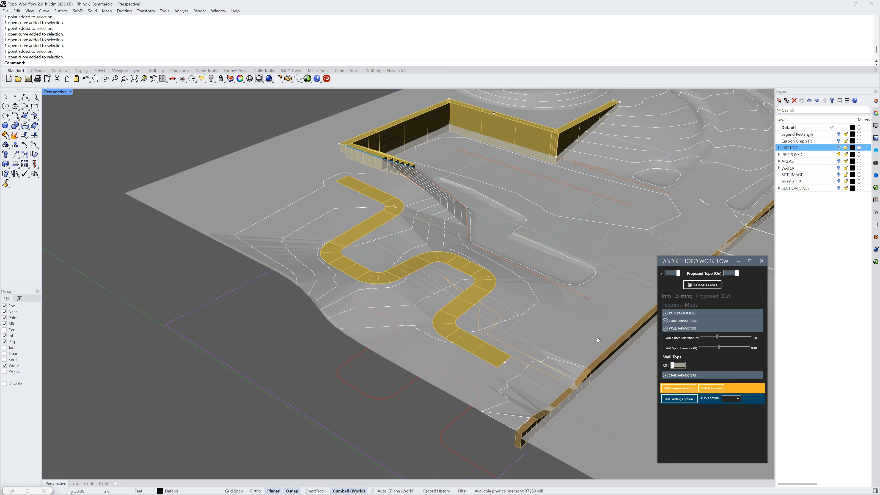
Step: Turn on Wall Tops and adjust the wall top point at the retaining wall's corner
right_drag(613, 345, 451, 278)
scroll(436, 189, up, 4)
shift+right_drag(444, 197, 459, 229)
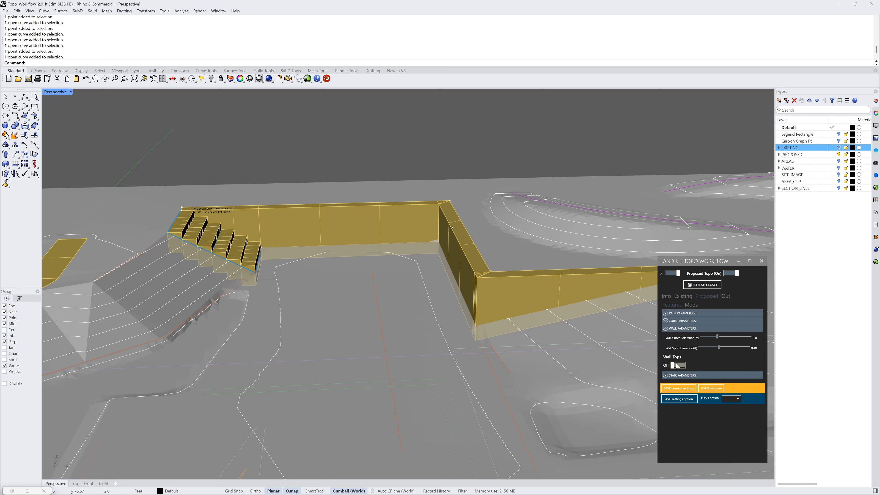
right_drag(483, 245, 461, 241)
click(465, 238)
mouse_move(464, 240)
mouse_down()
mouse_move(464, 207)
mouse_move(552, 238)
mouse_up()
right_drag(559, 250, 461, 288)
alt+drag(458, 253, 283, 236)
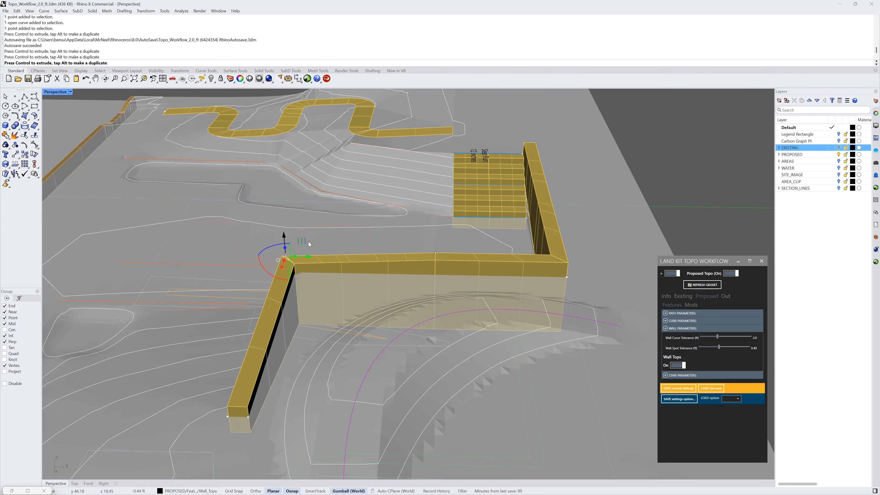
right_drag(346, 265, 523, 236)
click(342, 234)
right_drag(342, 234, 458, 255)
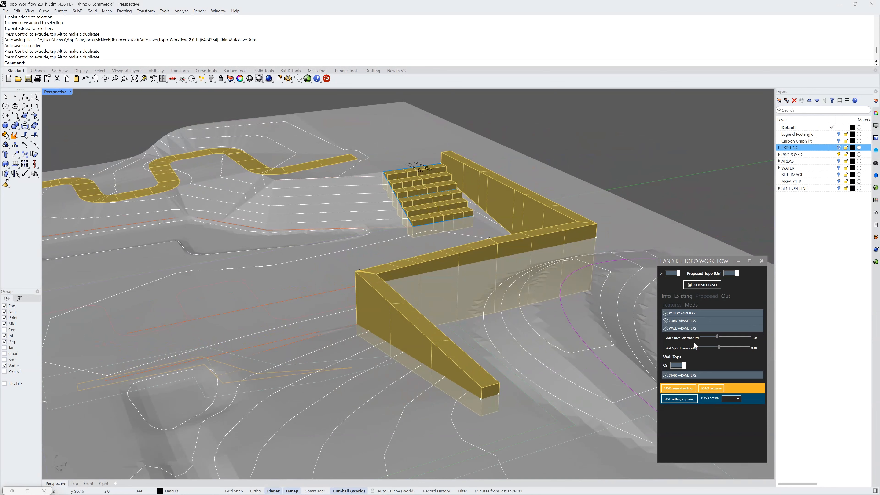
Step: Examine the retaining wall's two parallel wall curves in the Top view, selecting them singly and together
click(74, 484)
scroll(417, 175, up, 5)
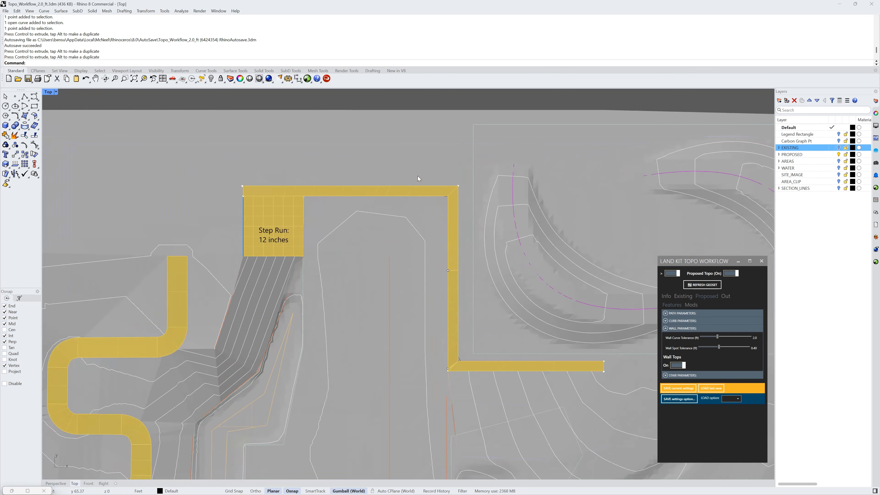
click(417, 189)
click(419, 201)
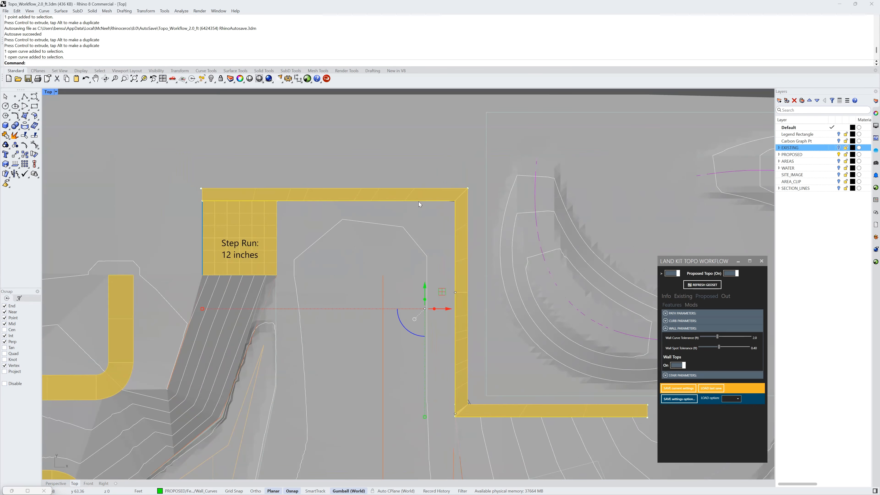
click(422, 190)
drag(422, 174, 411, 212)
click(435, 214)
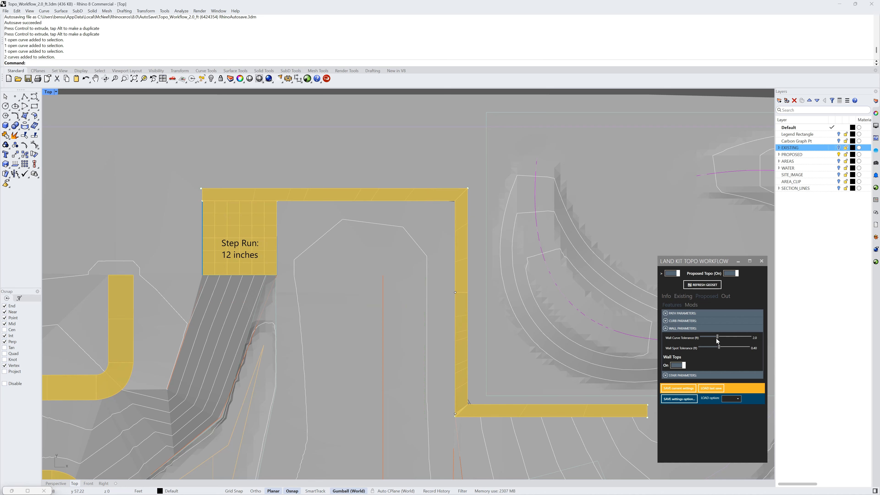
click(402, 201)
click(403, 190)
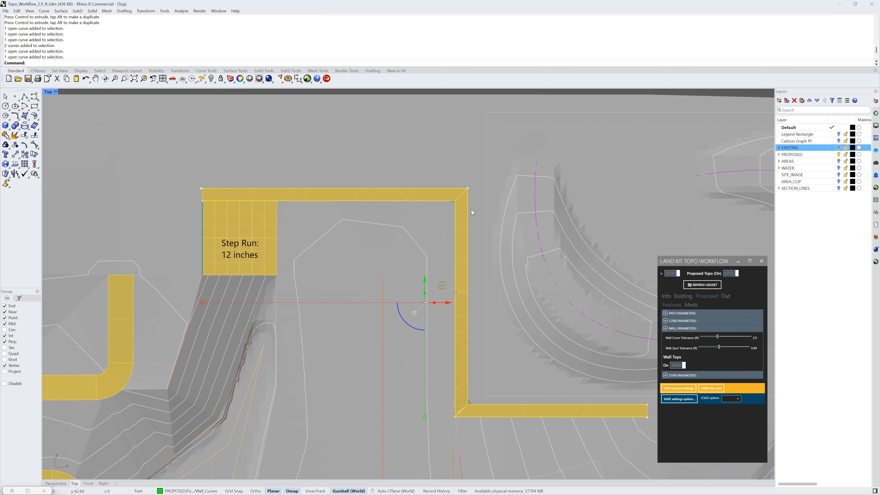
key(Escape)
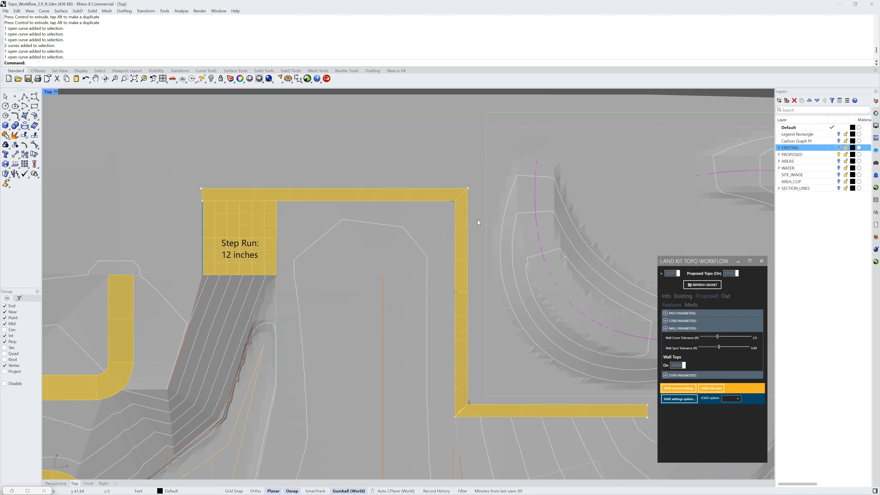
Step: Check how the upper and lower wall spots sit on their wall curves at the retaining wall's corner in plan
click(468, 189)
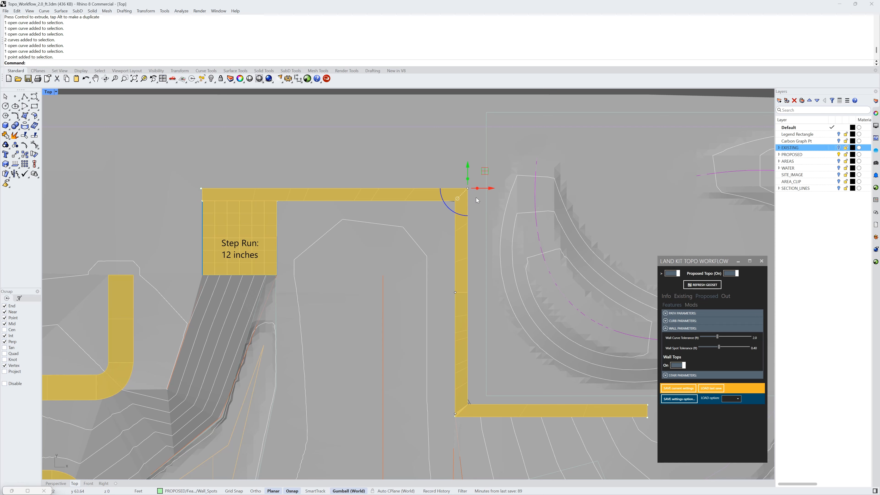
scroll(473, 193, up, 4)
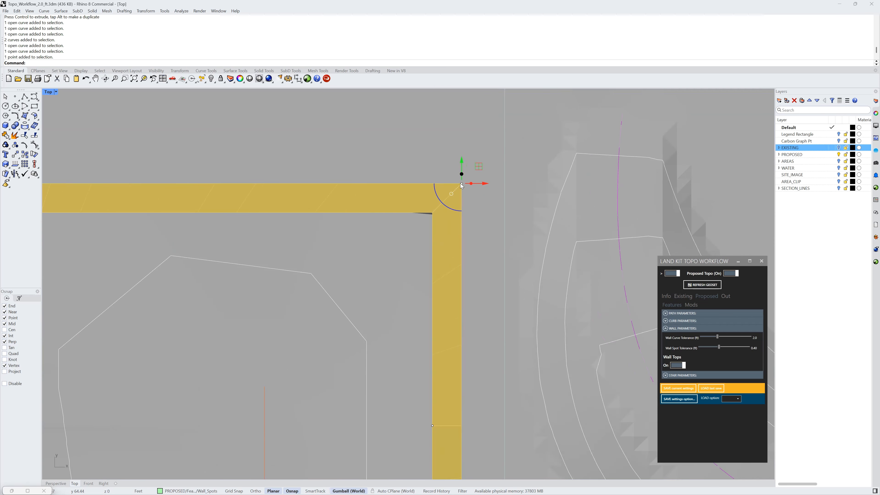
scroll(464, 182, down, 4)
click(448, 202)
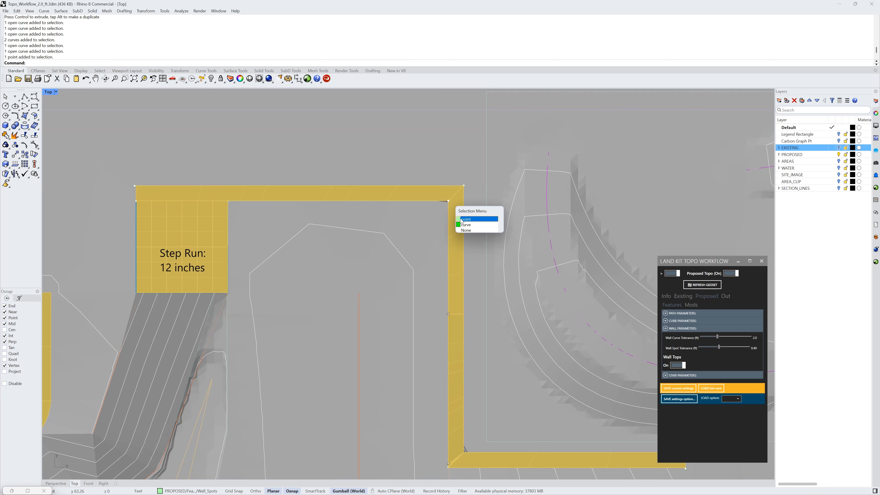
click(460, 218)
click(404, 219)
click(410, 203)
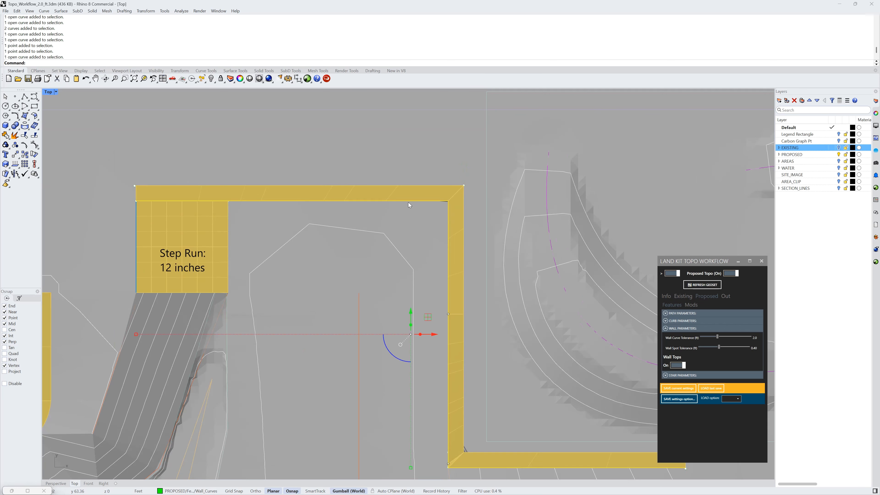
click(408, 186)
click(417, 175)
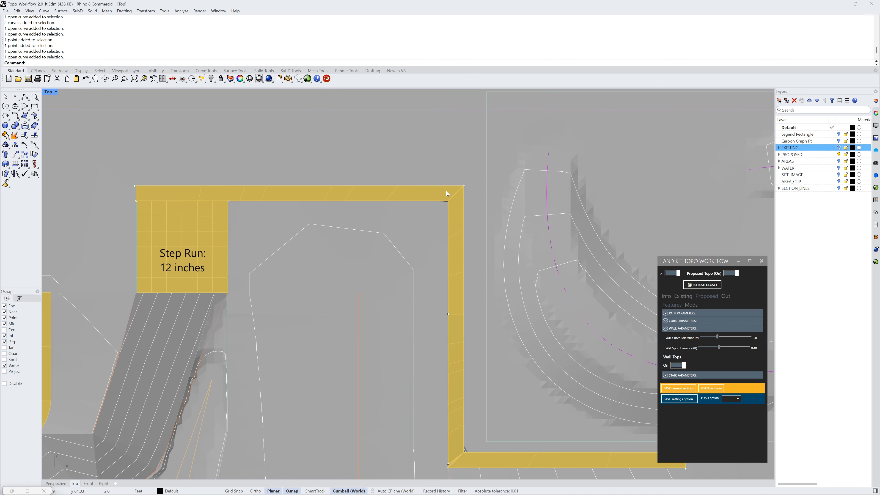
Step: Move the outer wall spot slightly off the retaining wall's corner in the Top view
scroll(465, 186, up, 3)
click(464, 186)
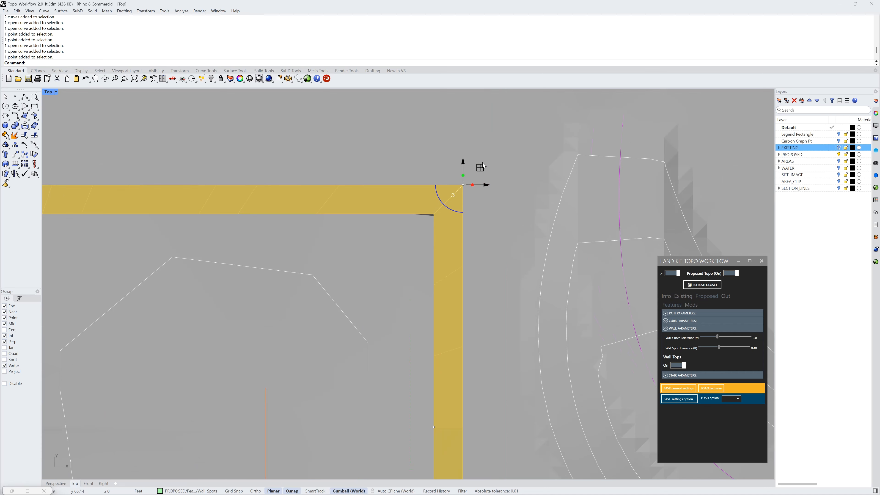
mouse_move(482, 164)
mouse_down()
mouse_move(487, 160)
mouse_move(737, 345)
mouse_move(538, 246)
mouse_move(485, 153)
mouse_up()
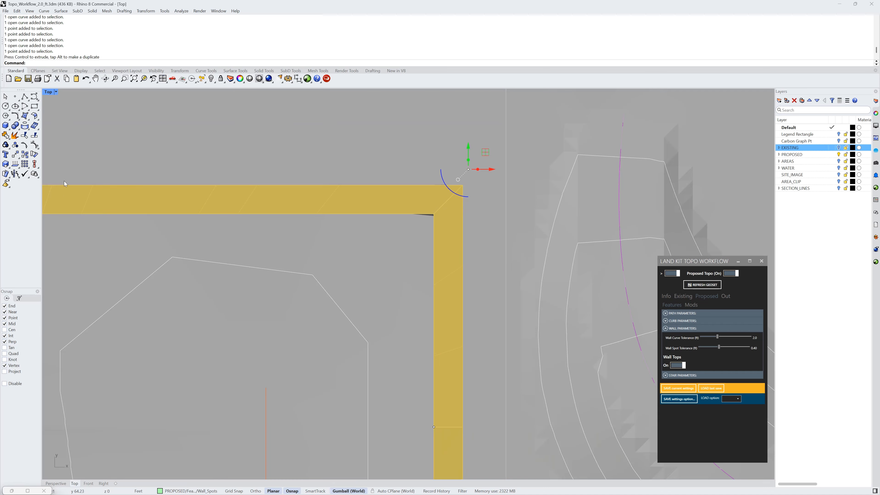
Step: In the Perspective view, move the lower wall spot at the retaining wall's outer corner away from the wall
click(56, 483)
right_drag(109, 321, 268, 316)
click(445, 402)
shift+right_drag(446, 403, 452, 338)
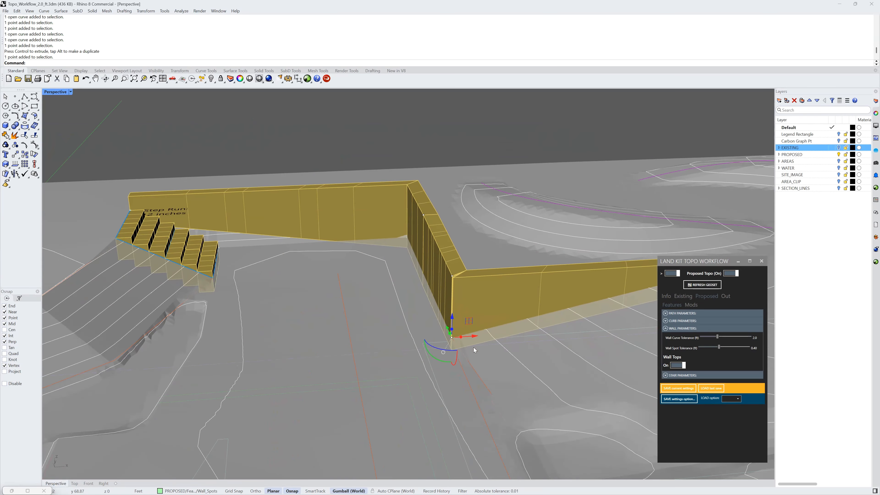
drag(475, 336, 434, 339)
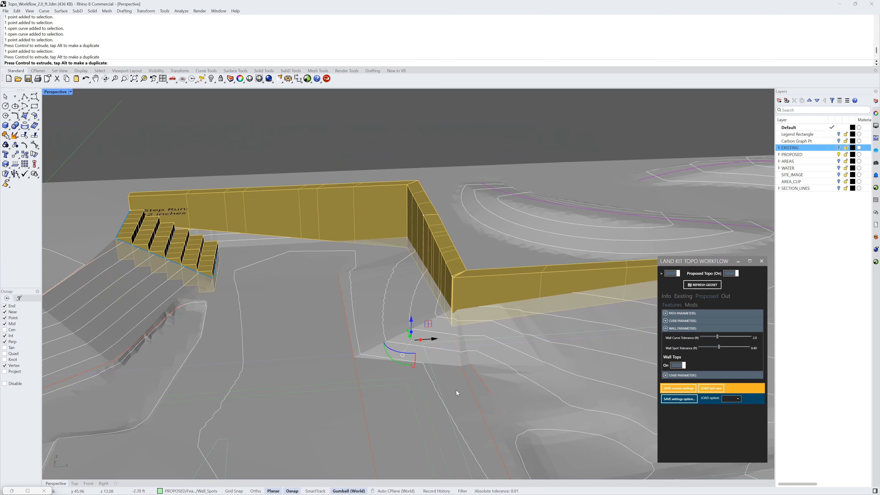
Step: Check the retaining wall's remaining wall spots by selecting the ones along the wall and at its far end
right_drag(521, 311, 393, 279)
click(371, 243)
shift+right_drag(543, 308, 453, 295)
shift+click(594, 257)
key(Escape)
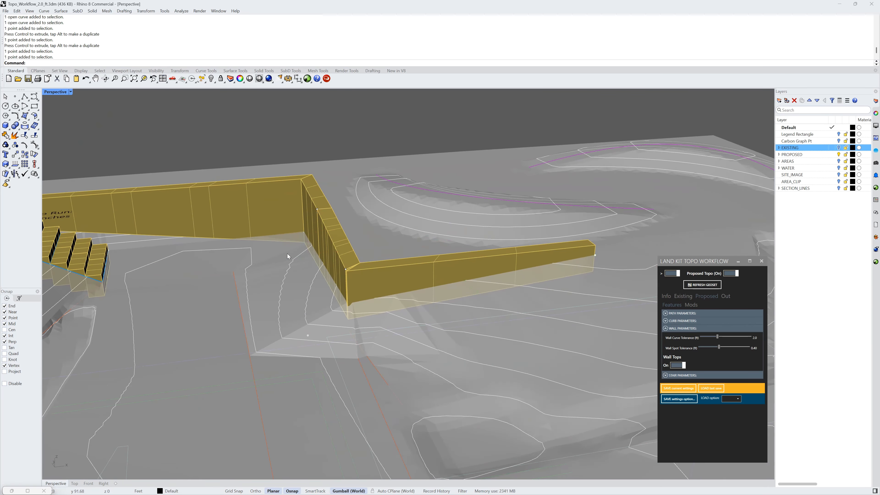
Step: Move the detached lower wall spot back onto the retaining wall's outer corner
click(308, 336)
drag(332, 334, 371, 324)
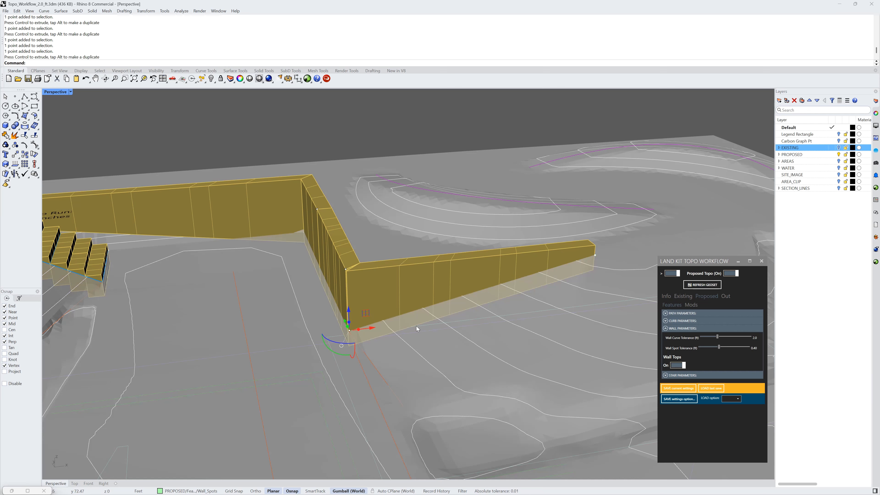
key(Escape)
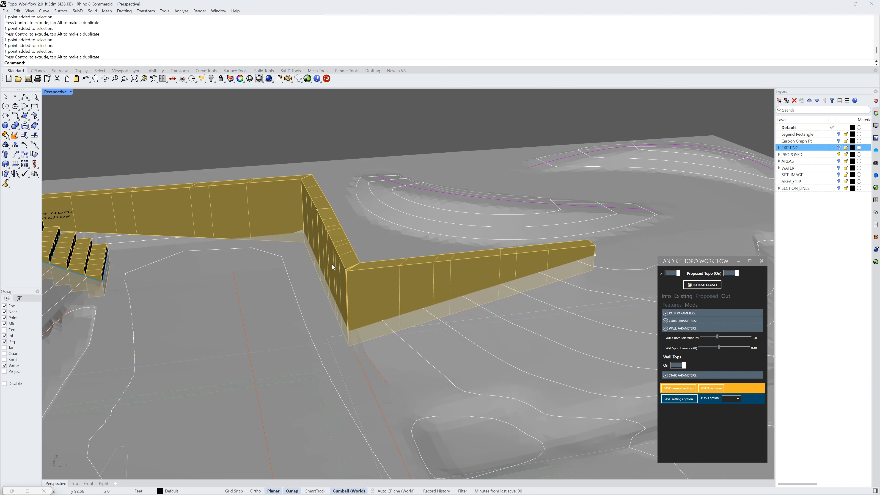
Step: Review the Curb Parameters in place of the Wall Parameters, with the site's curbs in view
click(666, 328)
scroll(575, 159, down, 9)
click(666, 320)
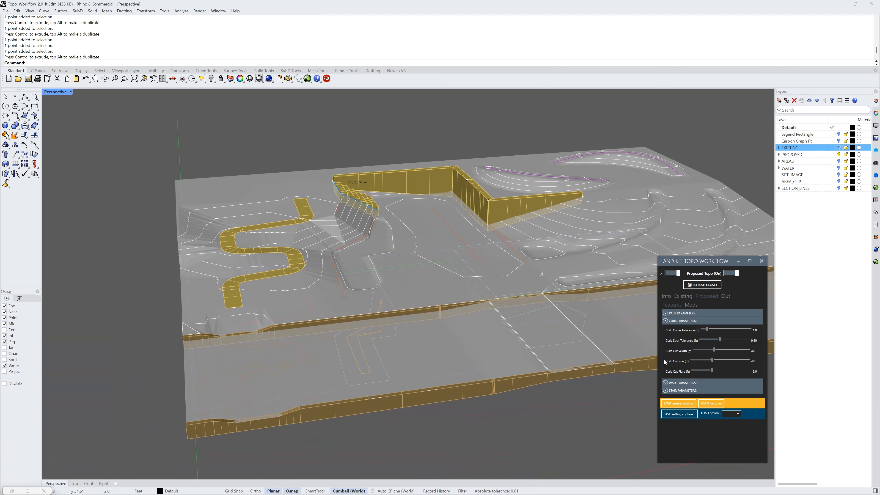
right_drag(423, 325, 417, 339)
shift+right_drag(343, 347, 430, 314)
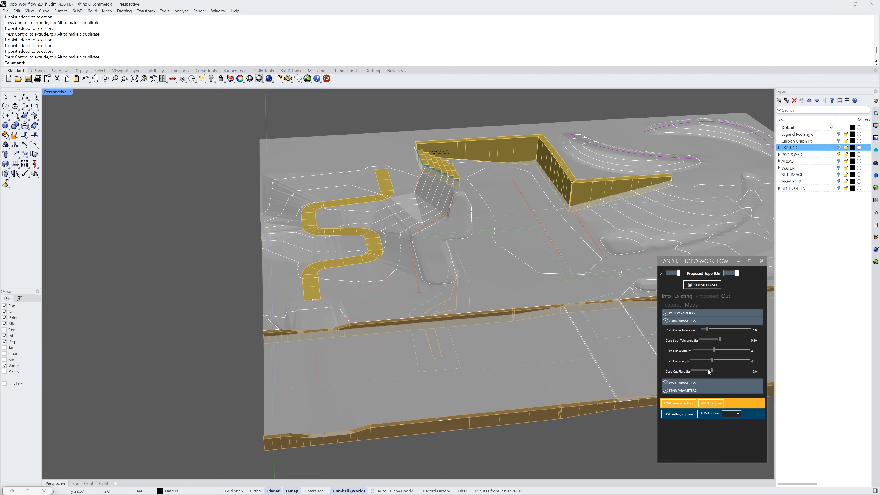
Step: Show the Stair Parameters in place of the Curb Parameters and set the step riser to 7 inches
click(665, 321)
click(665, 336)
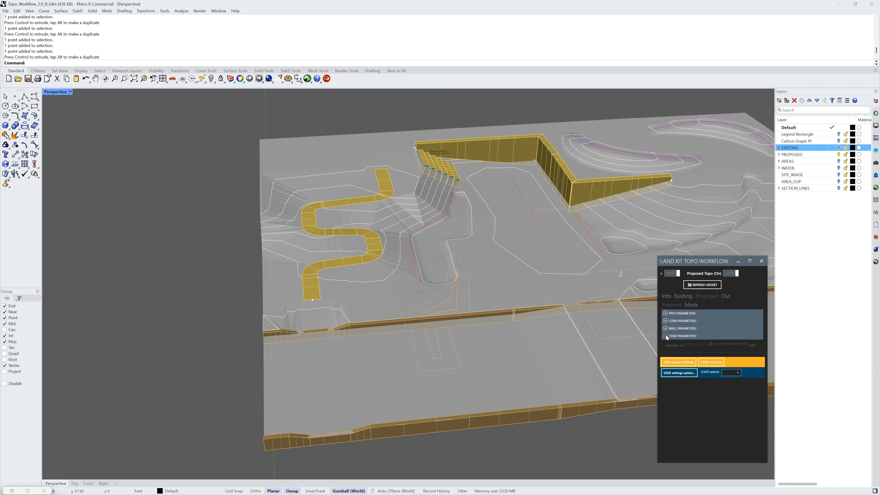
right_drag(580, 290, 512, 289)
scroll(468, 173, up, 10)
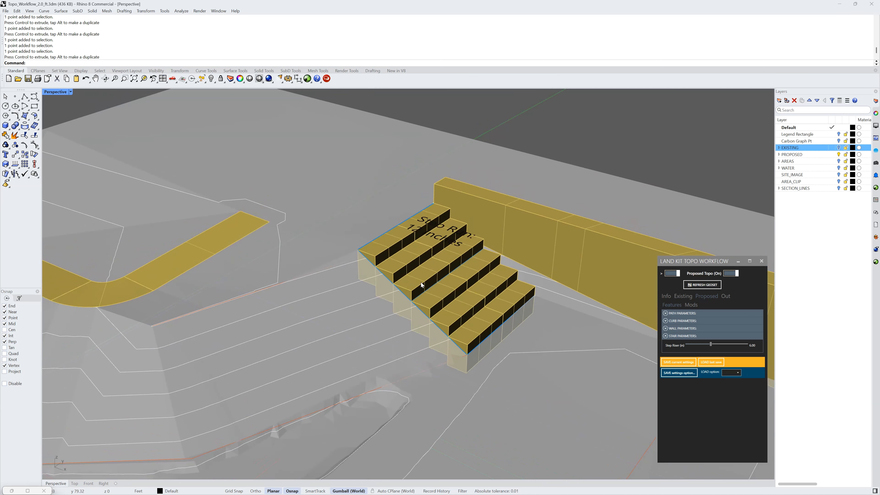
right_drag(654, 351, 552, 278)
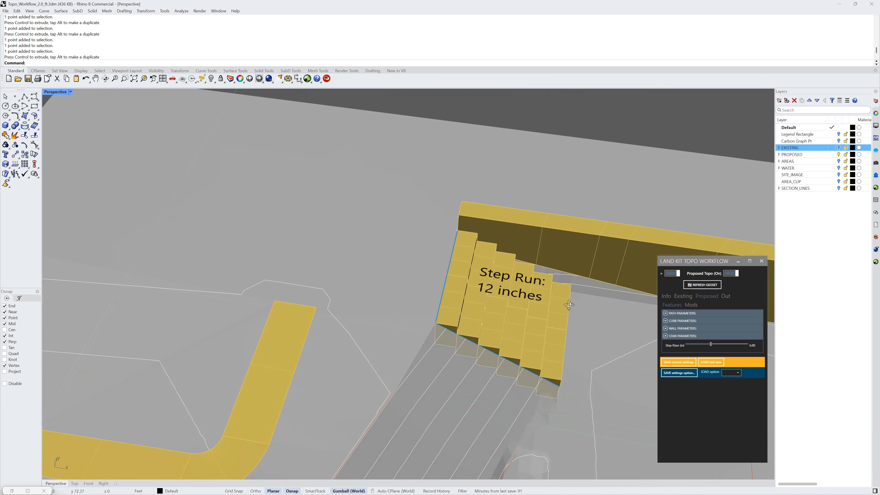
click(710, 344)
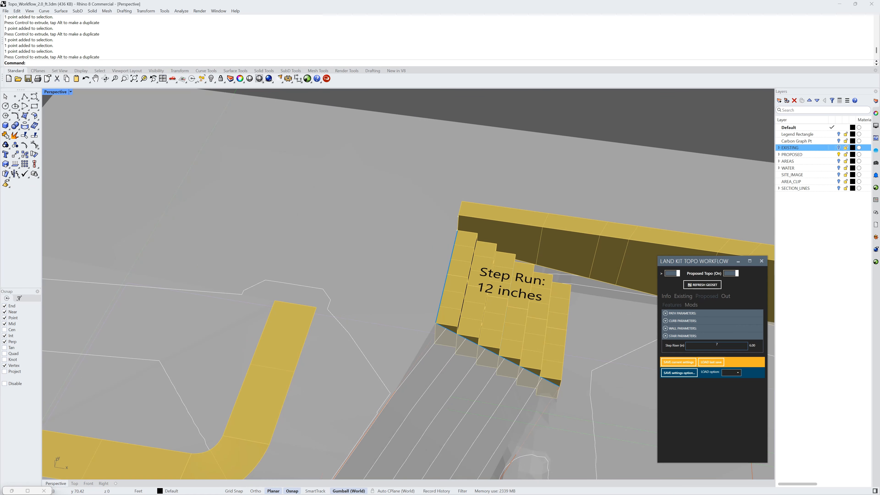
text(7)
key(Return)
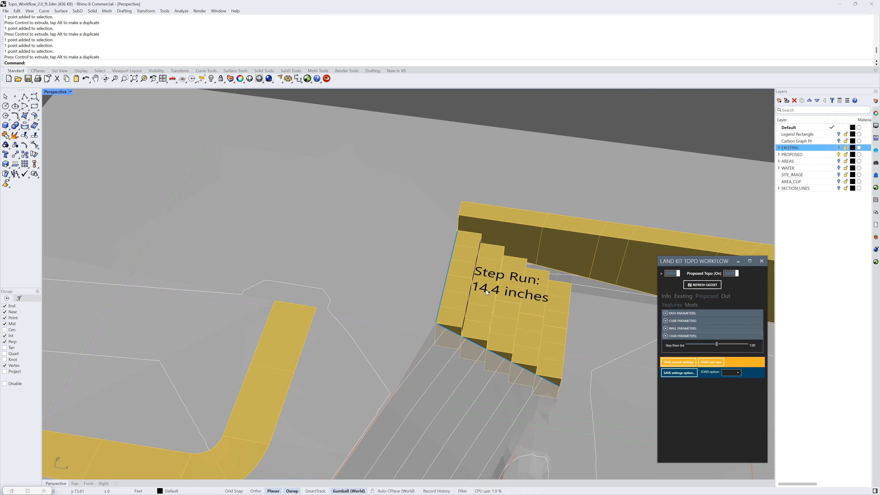
Step: Set the step riser to 6 inches and collapse the Stair Parameters
right_drag(547, 299, 439, 295)
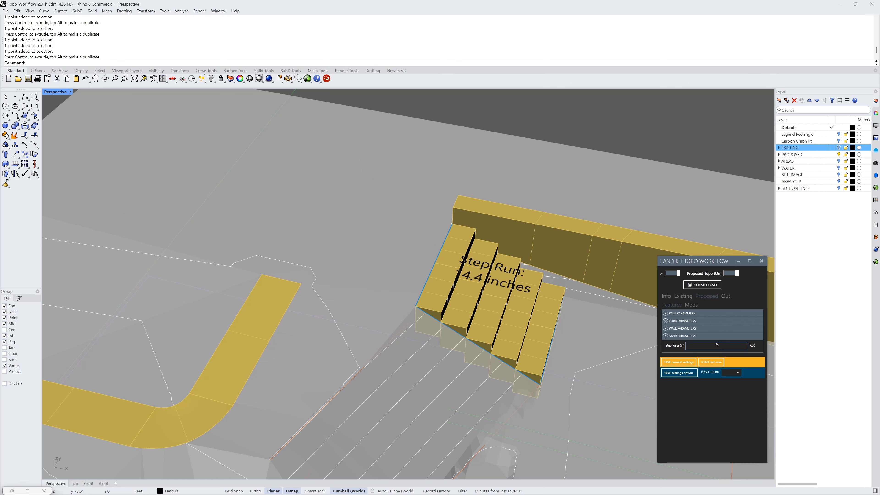
key(Return)
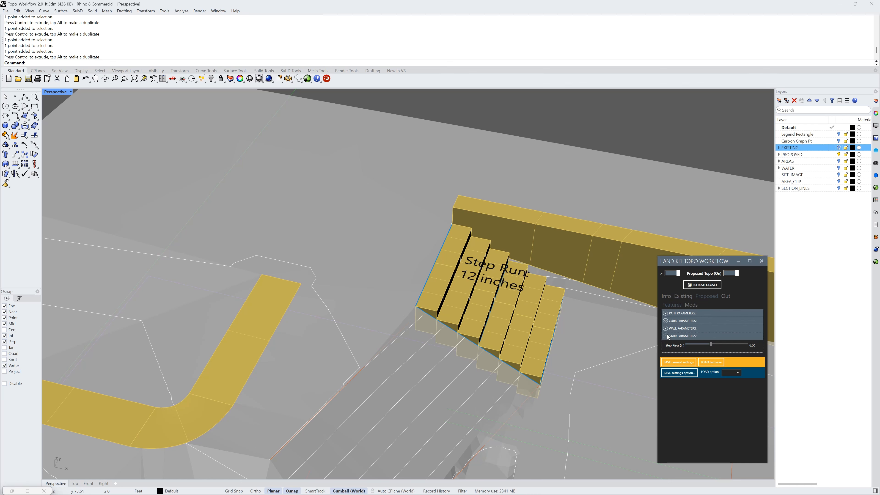
click(666, 336)
Step: Show the proposed Mods parameters and examine the sculpted mounds beside the retaining wall
click(691, 305)
scroll(521, 272, down, 5)
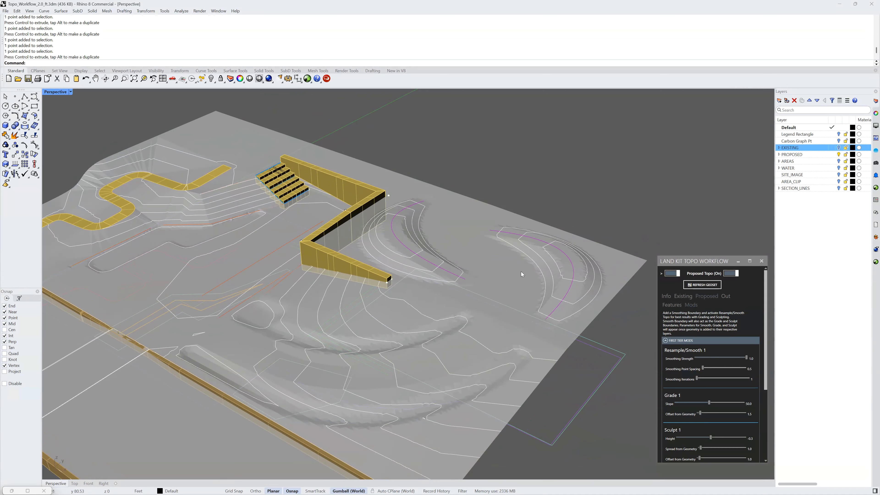
scroll(552, 280, up, 5)
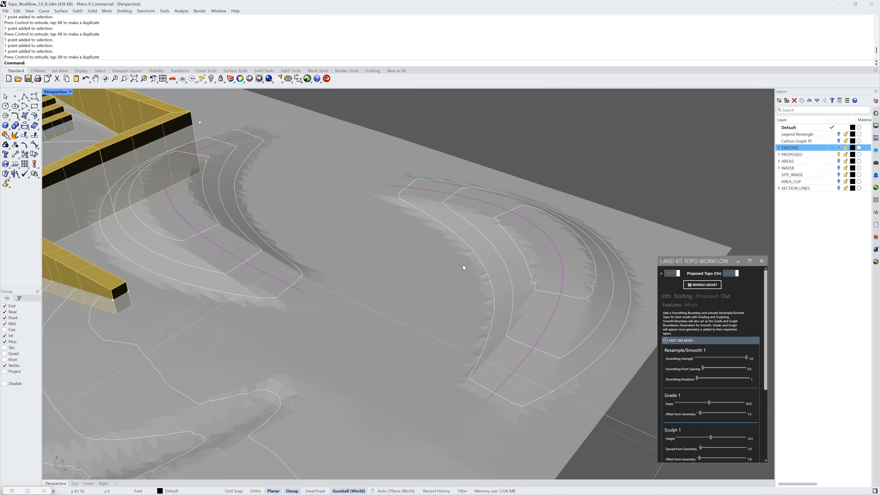
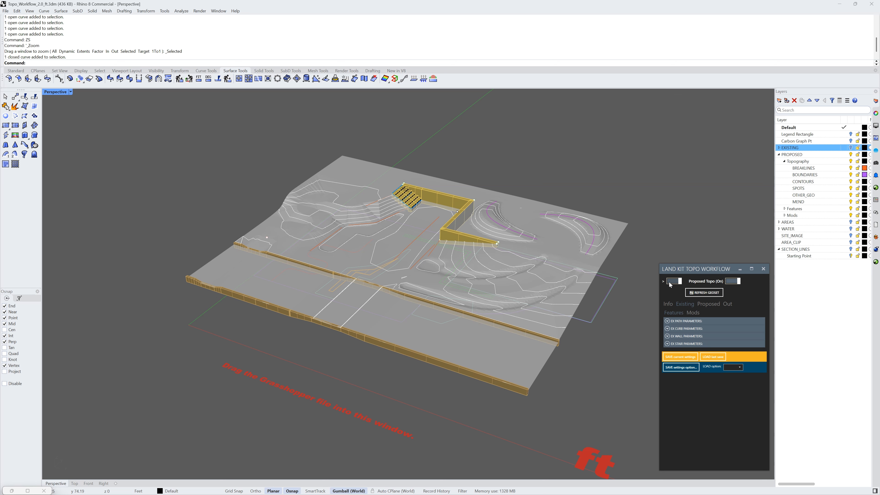
Step: Switch the topo workflow off and on again to compare the input geometry with the generated model
click(670, 284)
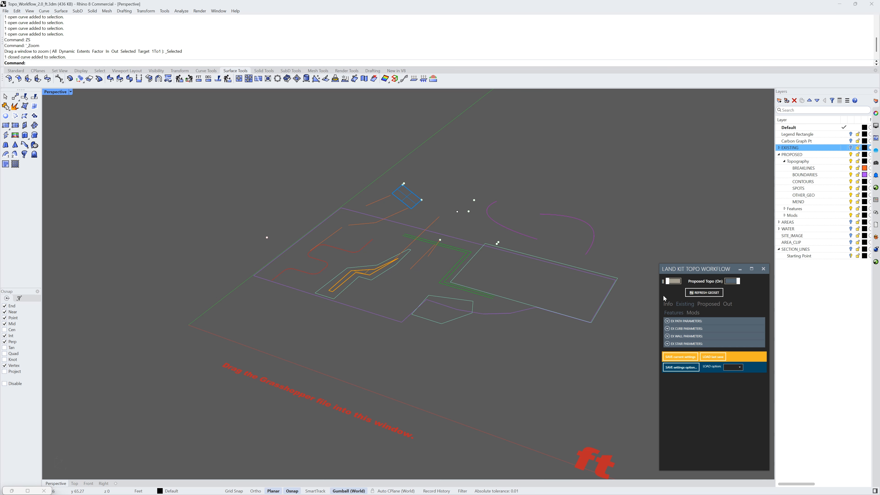
click(732, 282)
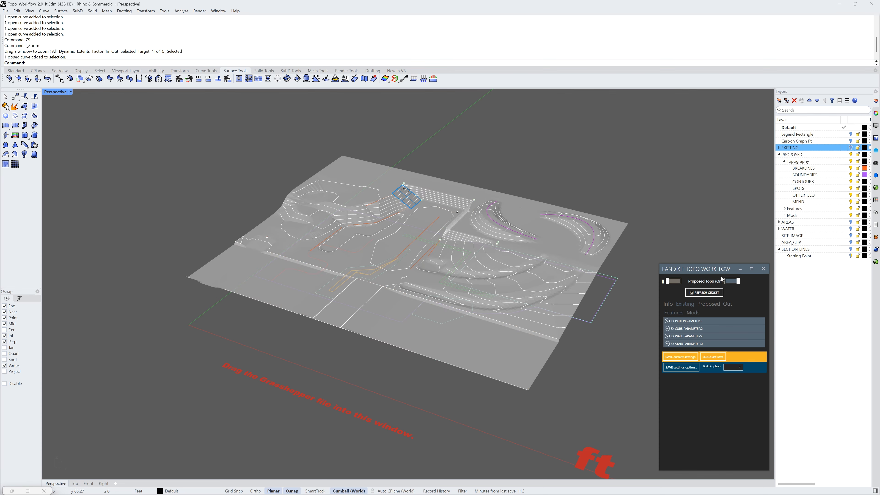
right_drag(445, 240, 483, 251)
Step: Turn Proposed Topo off to view the existing topography, and turn it on again
click(732, 281)
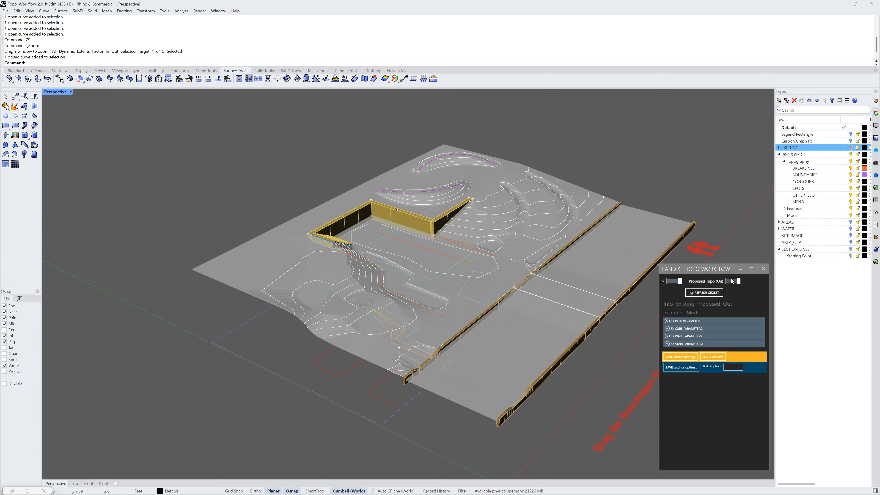
right_drag(485, 221, 491, 217)
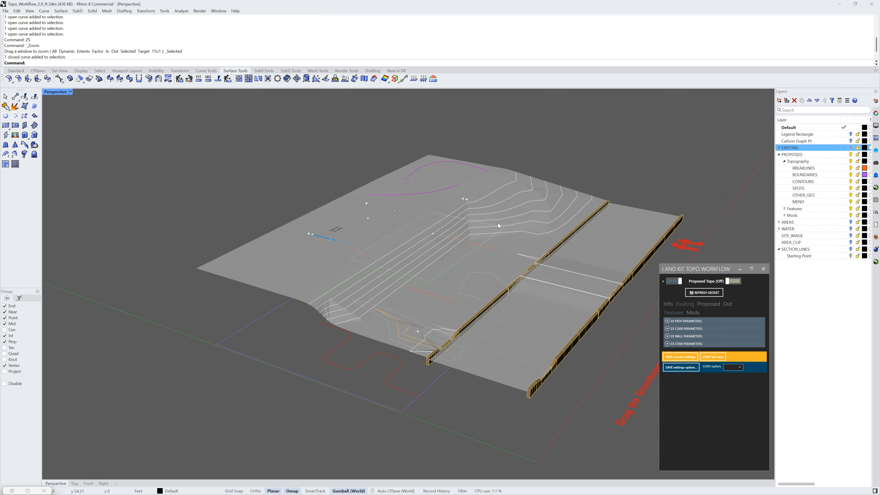
click(732, 281)
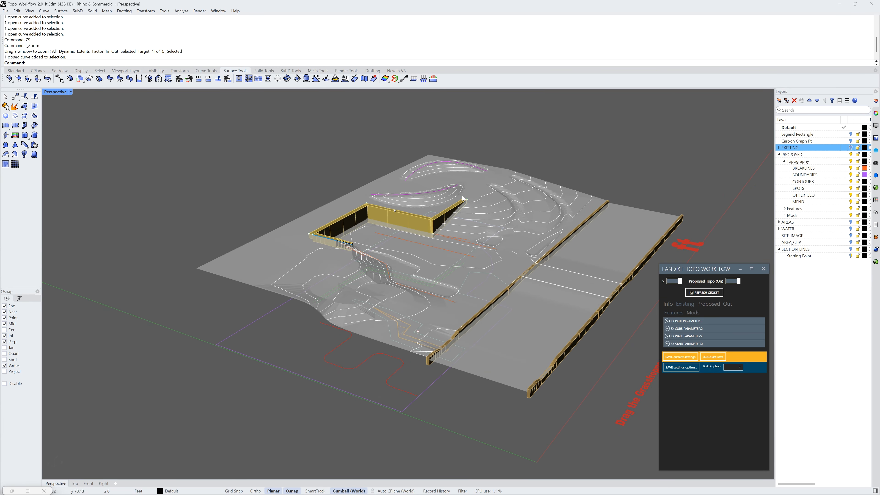
Step: Select the closed boundary curve around the graded area, inspect its extent over the topography, and clear the selection
right_drag(350, 277, 361, 295)
click(297, 280)
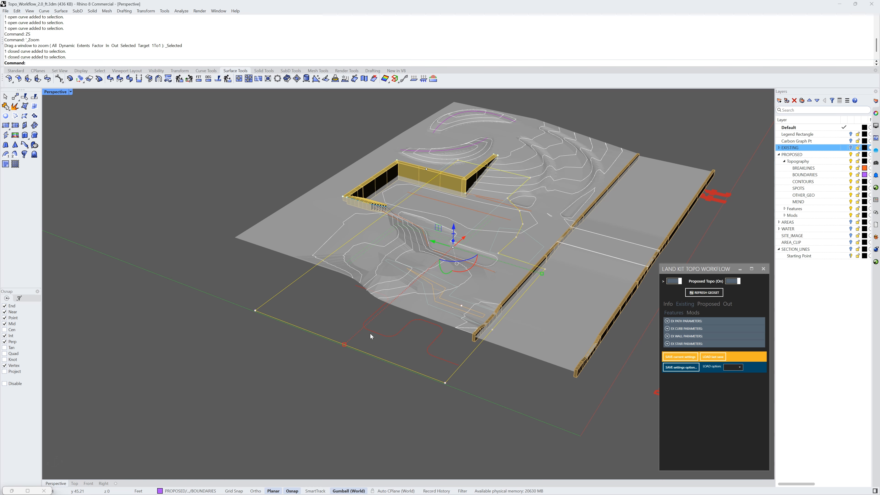
right_drag(436, 323, 451, 324)
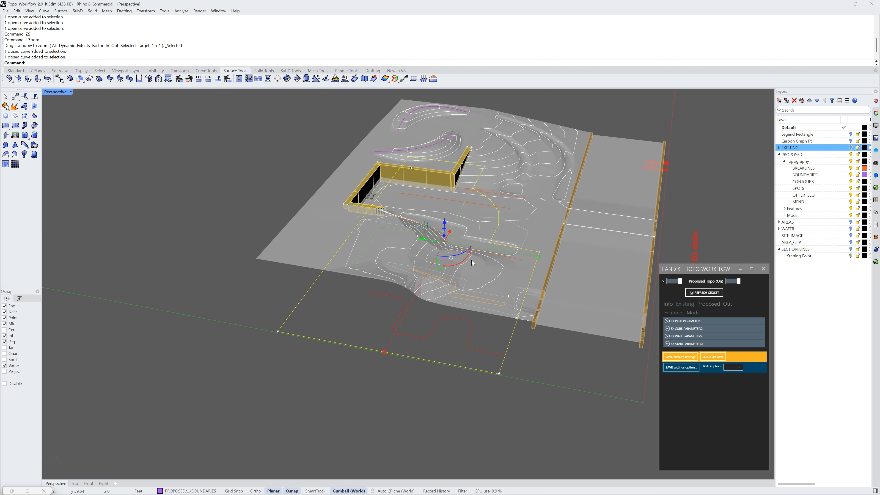
right_drag(535, 268, 517, 270)
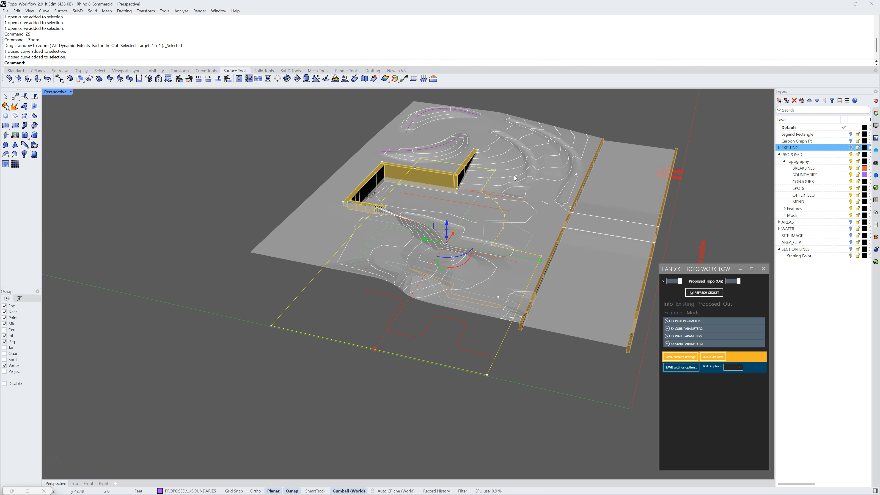
click(366, 311)
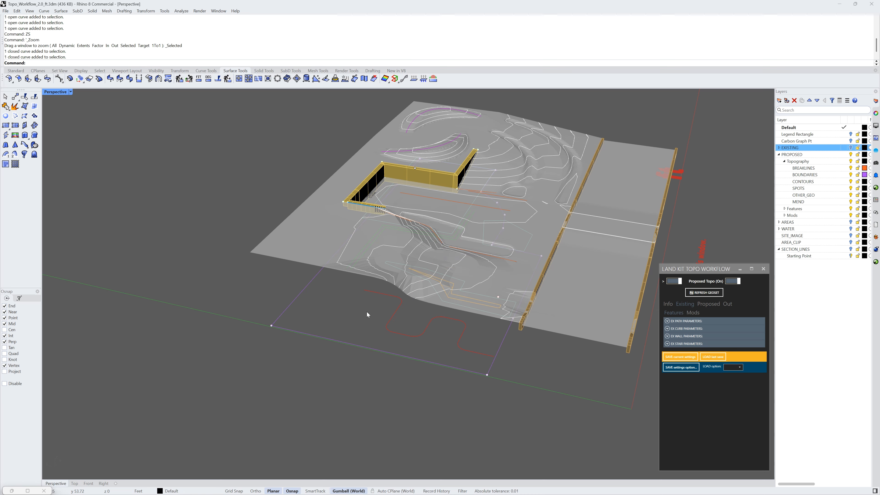
right_drag(366, 312, 338, 314)
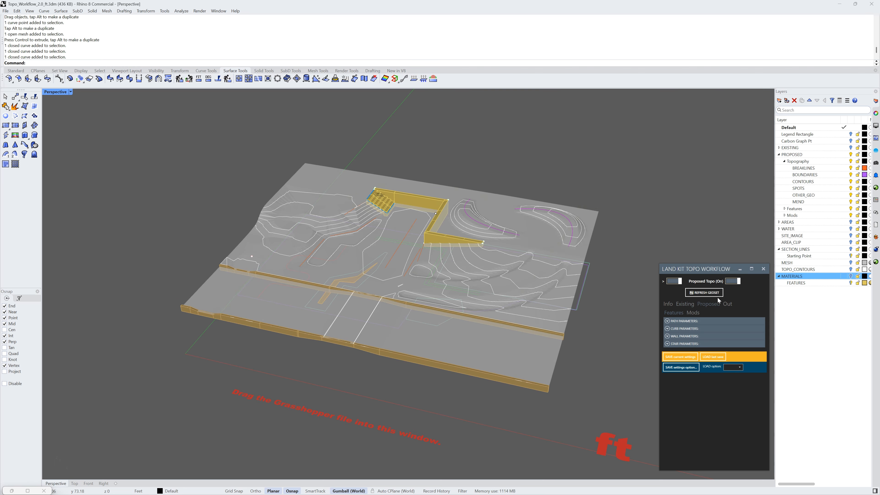
Step: Open the Out settings and review the available Site Size options without choosing a different one
click(728, 305)
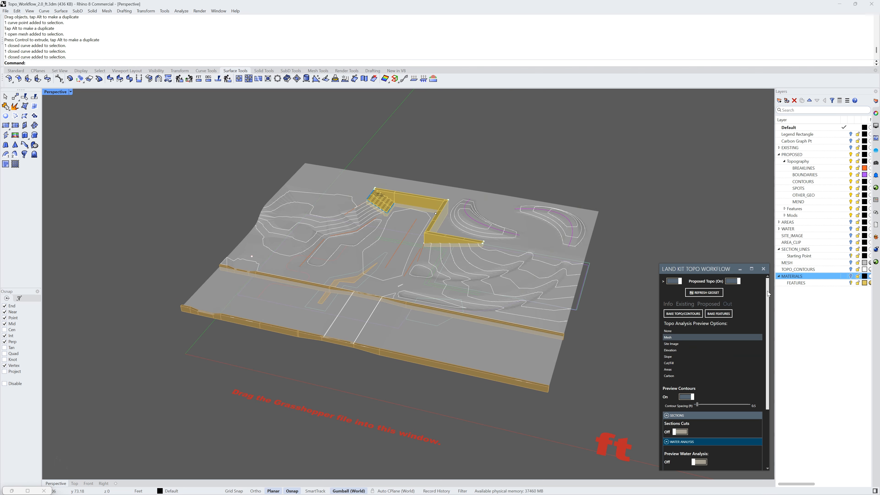
drag(768, 291, 767, 363)
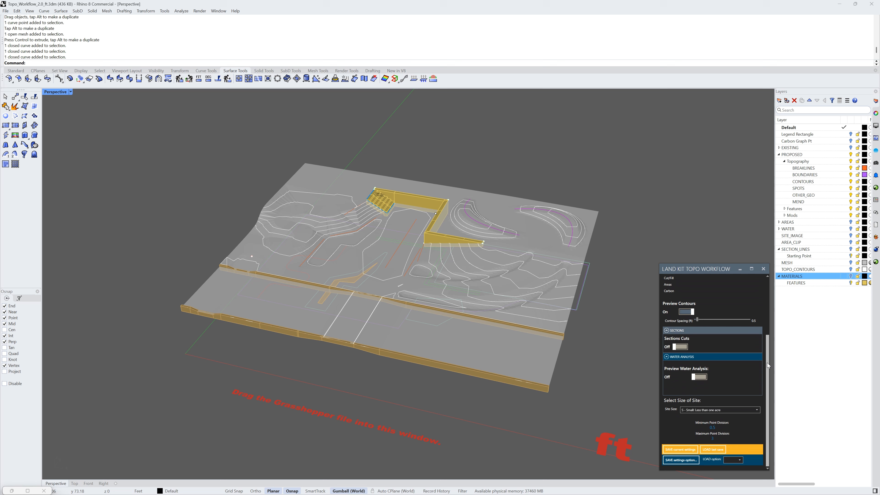
click(758, 411)
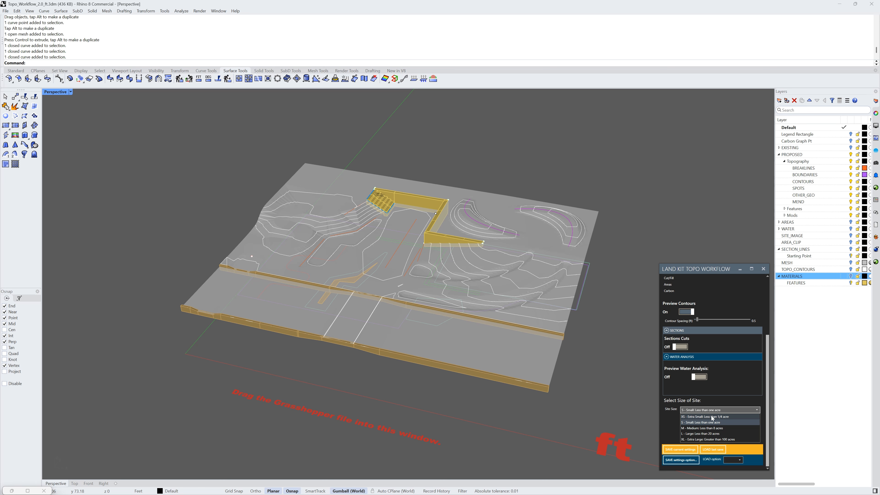
click(674, 417)
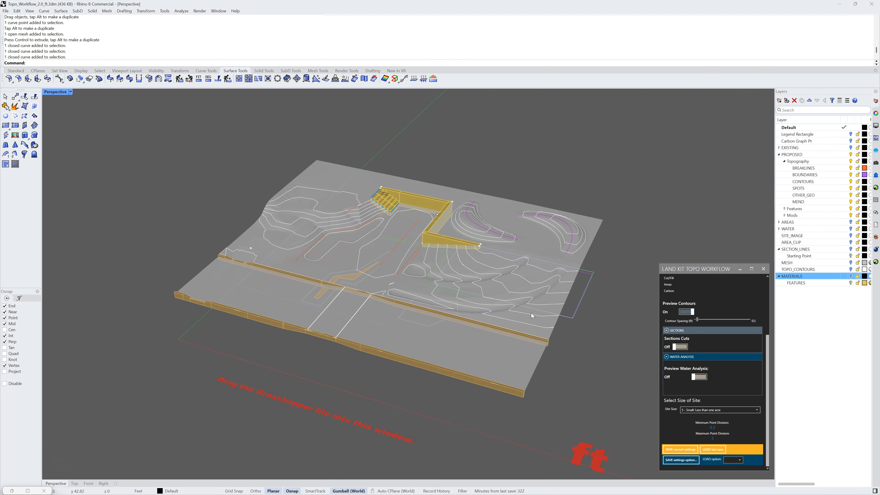
click(744, 410)
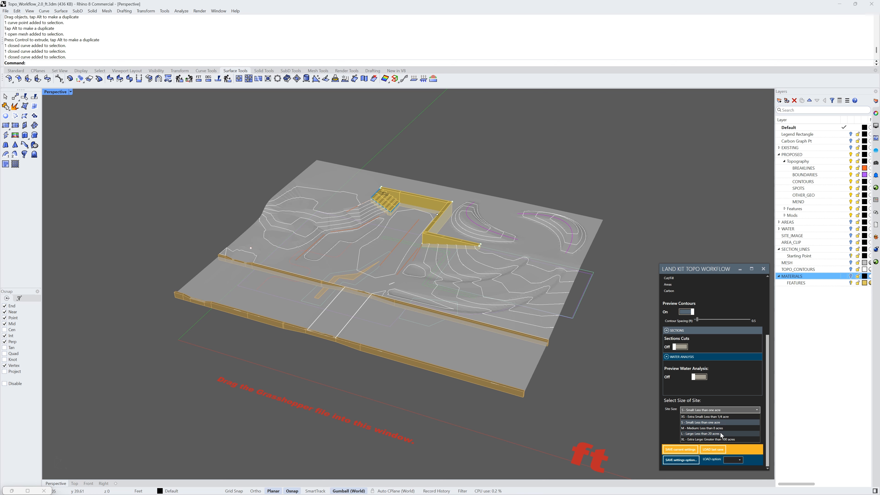
click(532, 256)
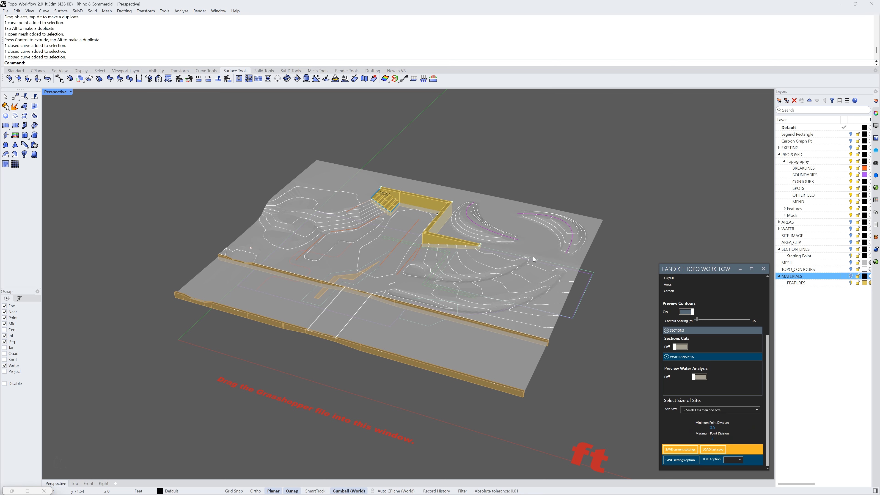
Step: Set the Site Size to M - Medium with the stairs and retaining wall in closer view
shift+right_drag(532, 255, 533, 283)
scroll(470, 269, up, 2)
right_drag(470, 267, 526, 267)
click(725, 410)
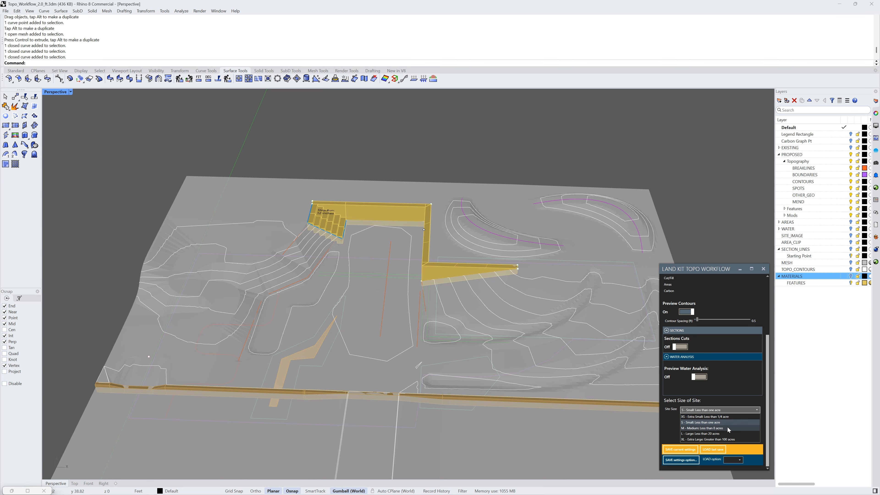
click(727, 428)
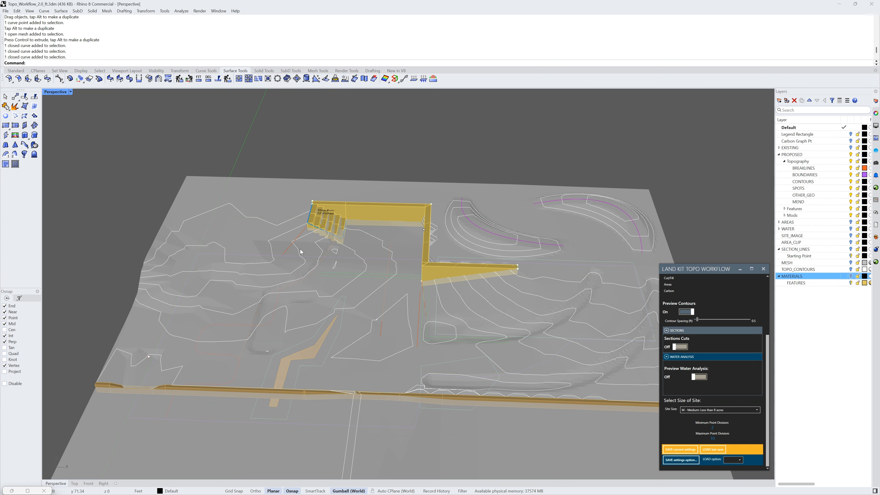
Step: Set the Site Size to S - Small: Less than one acre
right_drag(384, 283, 532, 224)
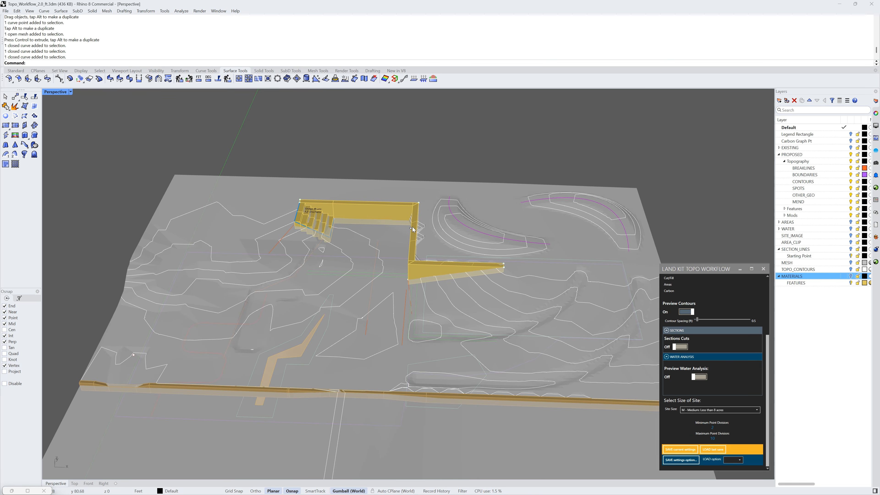
right_drag(418, 228, 166, 348)
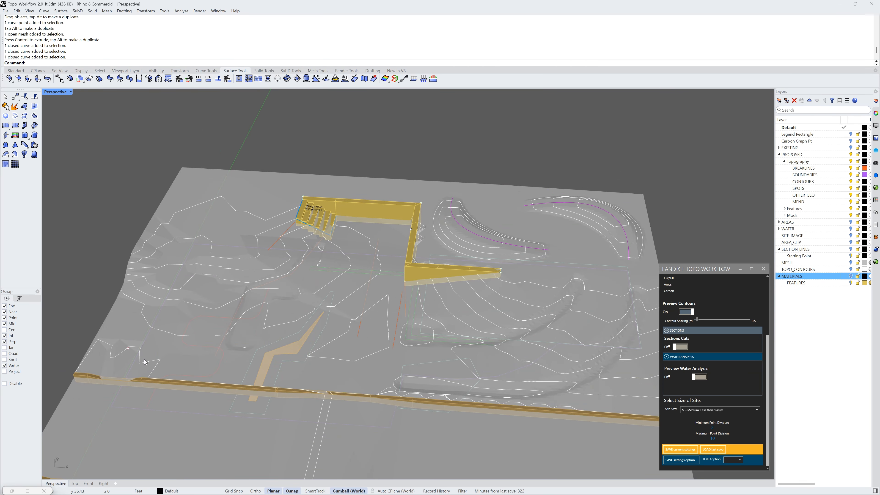
shift+right_drag(376, 323, 363, 312)
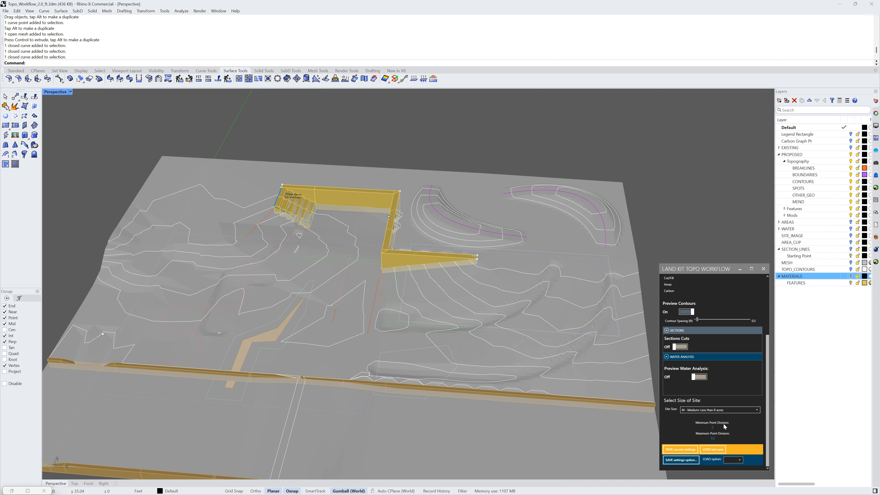
click(755, 411)
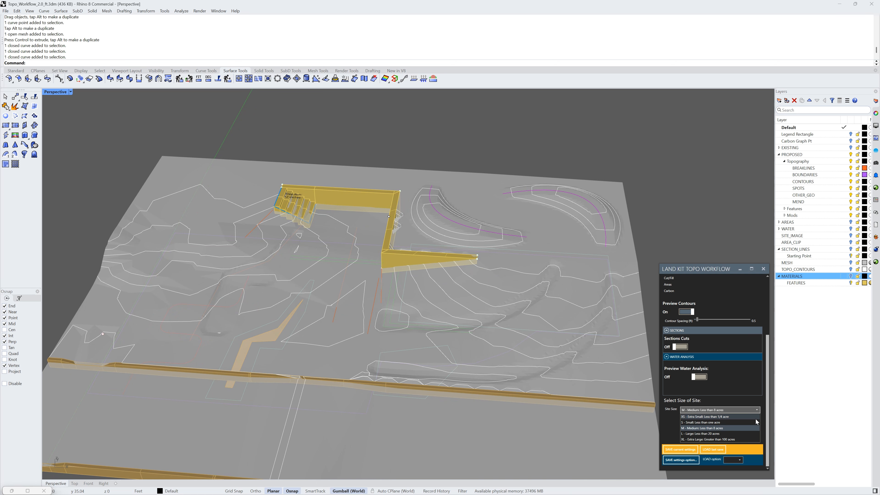
click(709, 423)
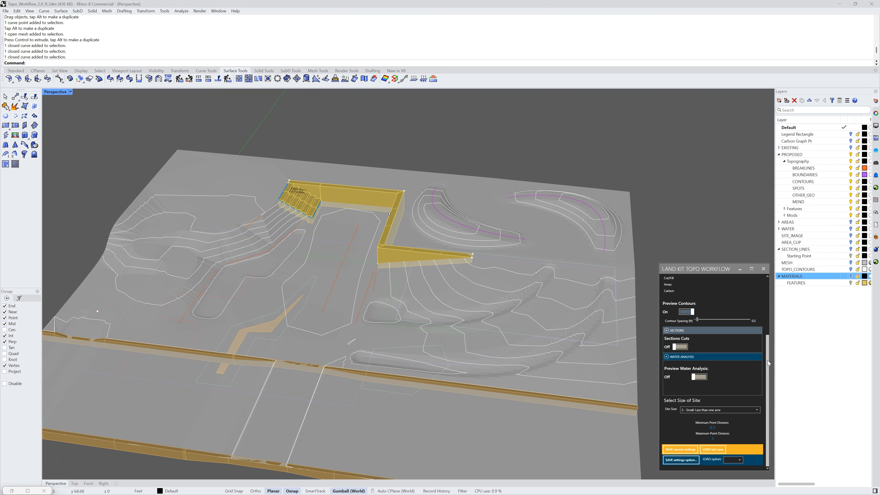
Step: Turn the contour preview off and on again to compare the topography without contour lines
drag(768, 361, 770, 326)
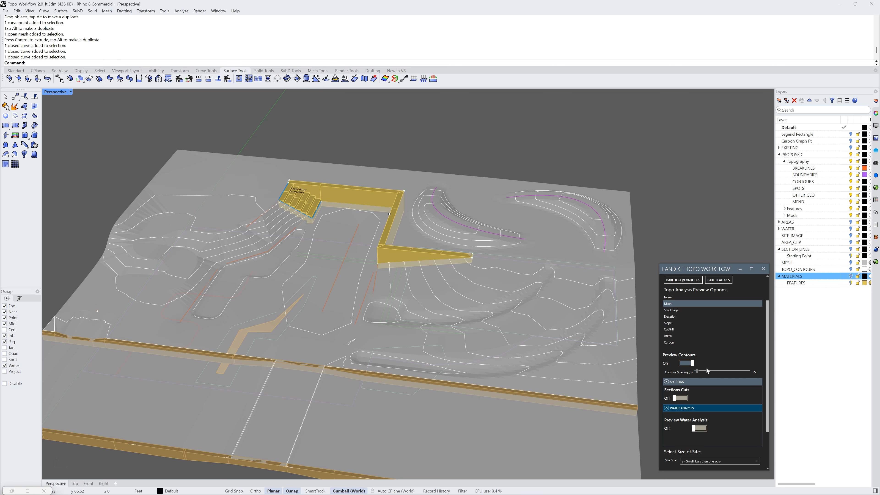
click(687, 363)
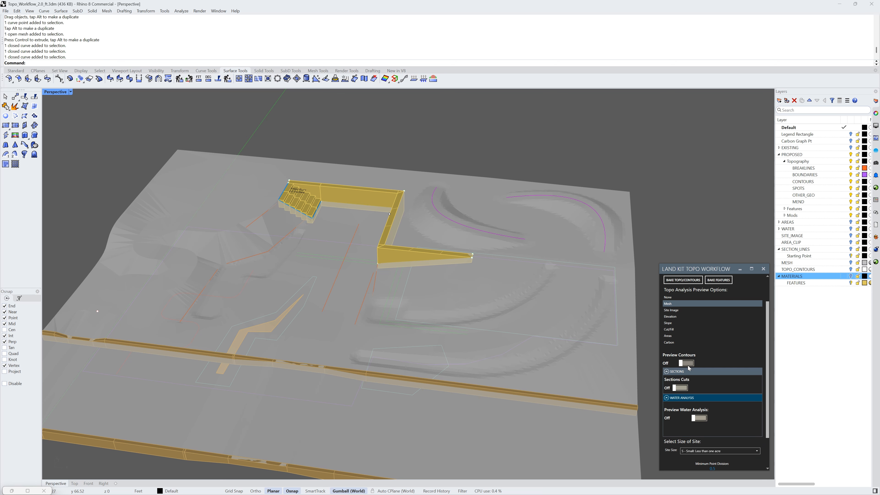
click(687, 364)
Step: Try a Contour Spacing of 1 ft, and set it back to 0.5 ft
double_click(696, 372)
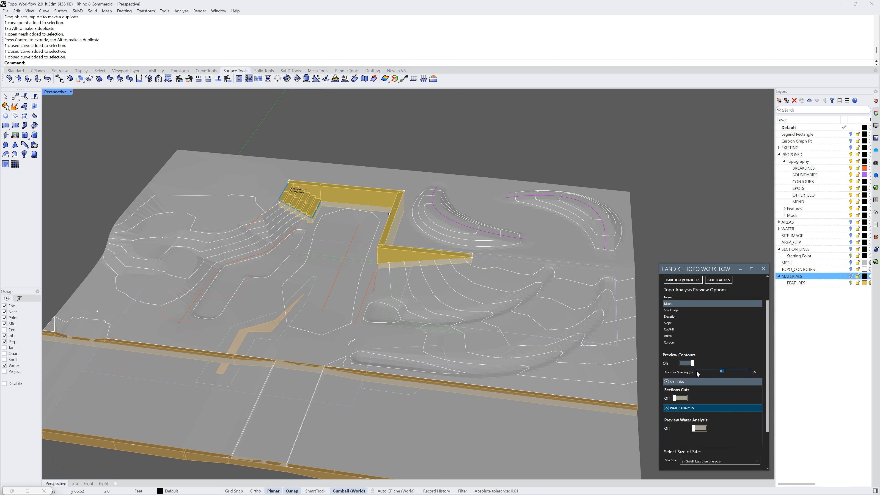
text(1)
key(Return)
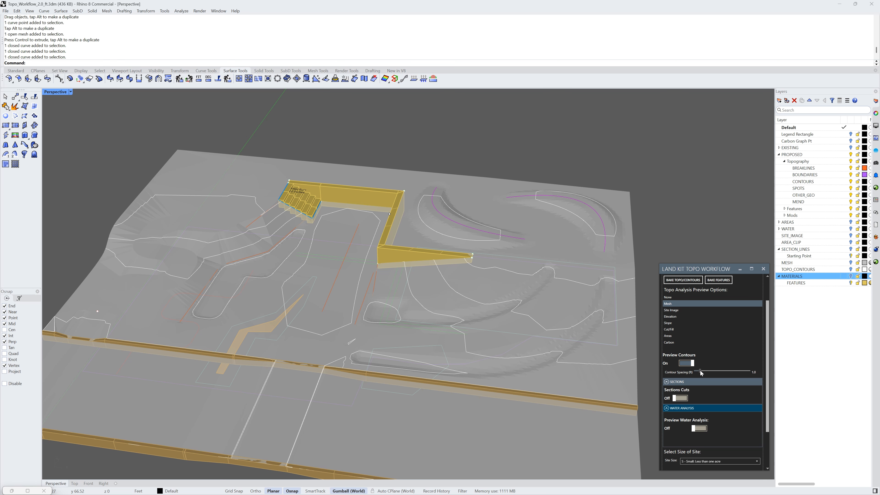
double_click(700, 372)
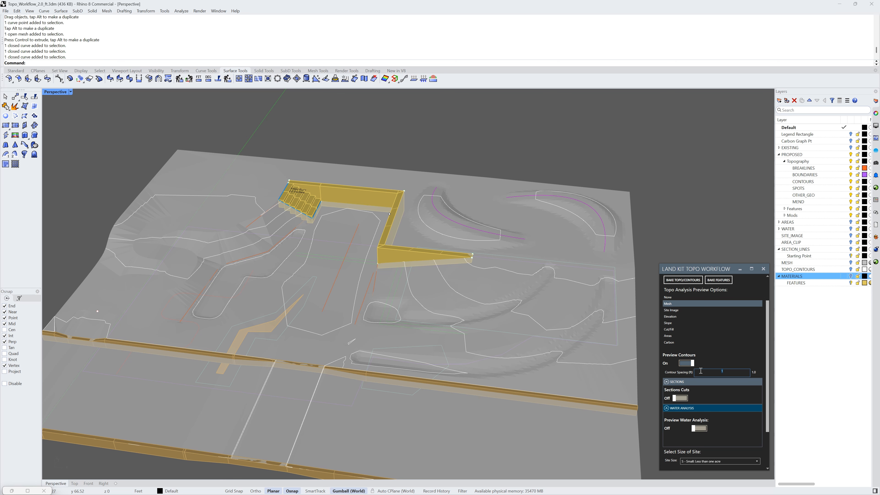
text(.5)
key(Return)
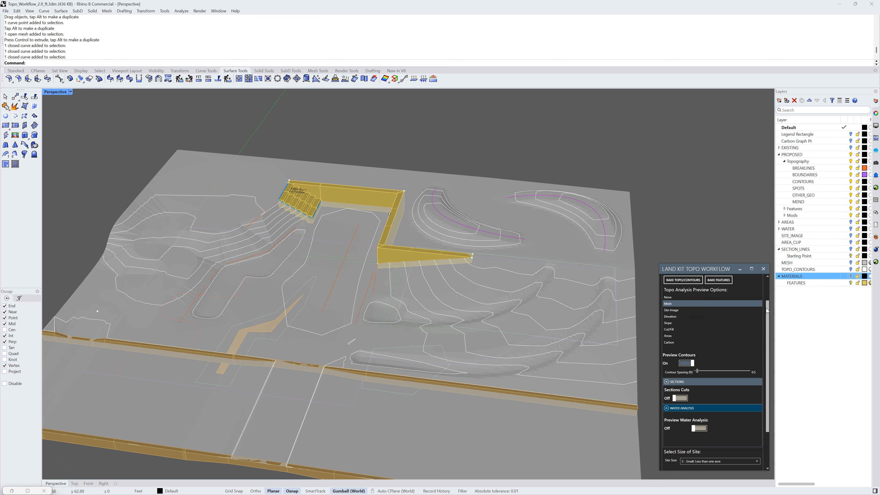
Step: Switch the topo analysis preview to None to see only contours and features, and return it to Mesh
scroll(767, 304, up, 1)
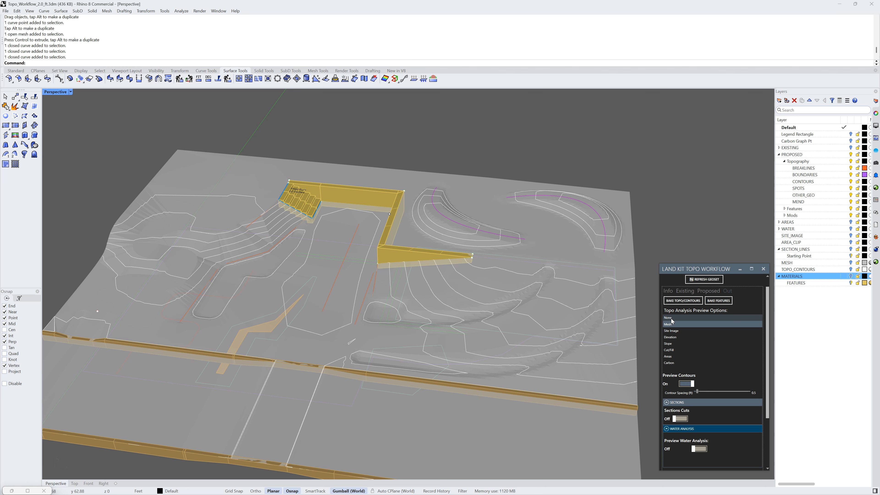
click(673, 318)
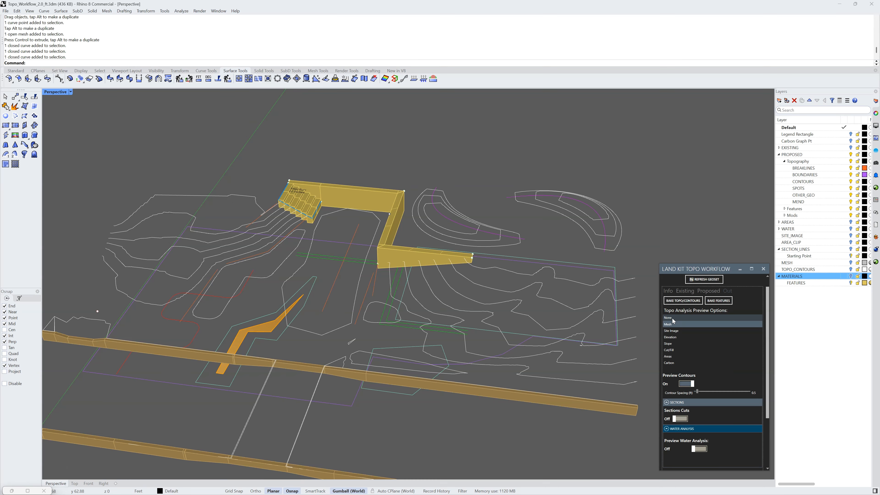
click(672, 324)
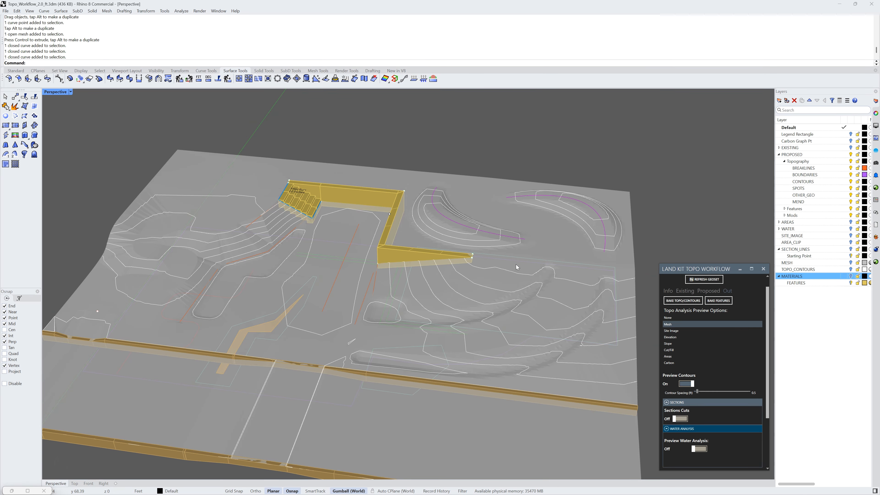
Step: Preview the Site Image on the proposed topography and turn on the SITE_IMAGE layer to compare it with the source image
mouse_move(516, 264)
right_down()
mouse_move(531, 259)
mouse_move(515, 263)
right_up()
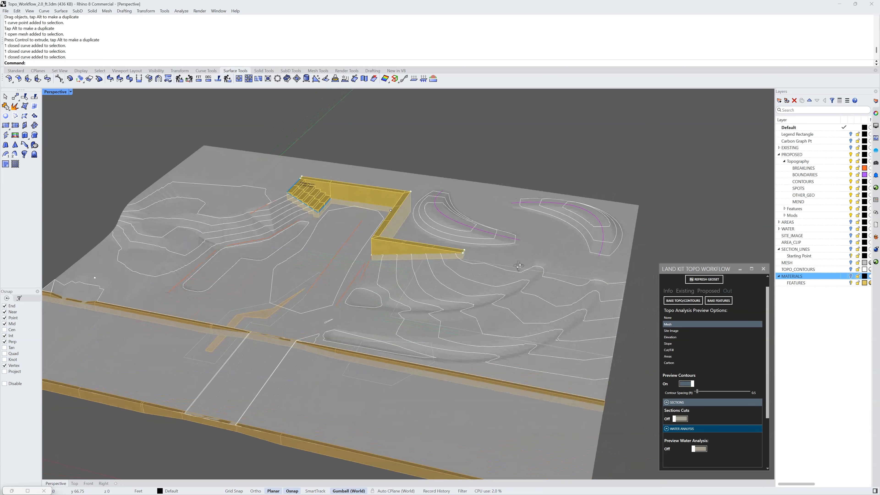
click(682, 330)
click(850, 235)
scroll(520, 295, down, 8)
right_drag(523, 305, 473, 303)
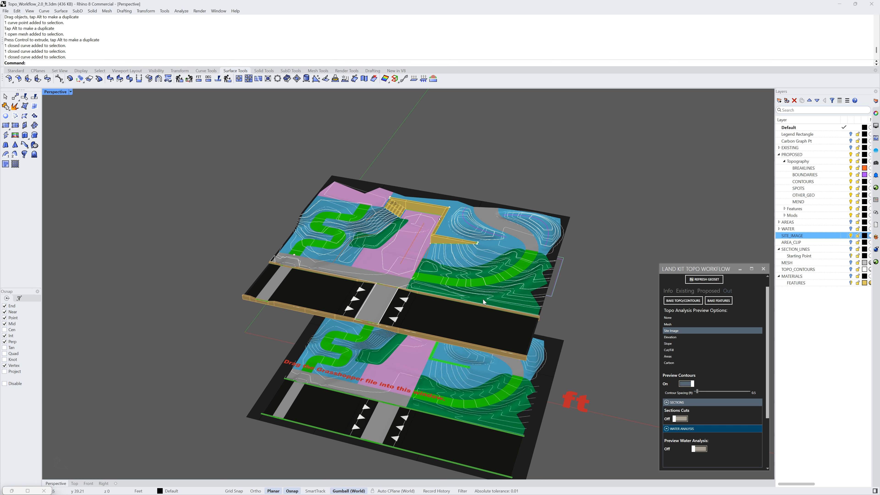
Step: Preview the Elevation analysis on the topography and hide the SITE_IMAGE layer
click(672, 338)
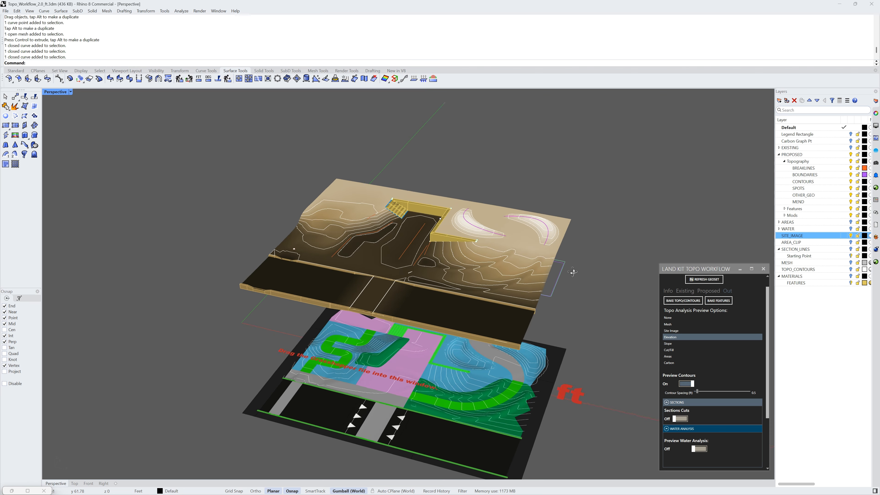
click(851, 242)
scroll(445, 217, up, 4)
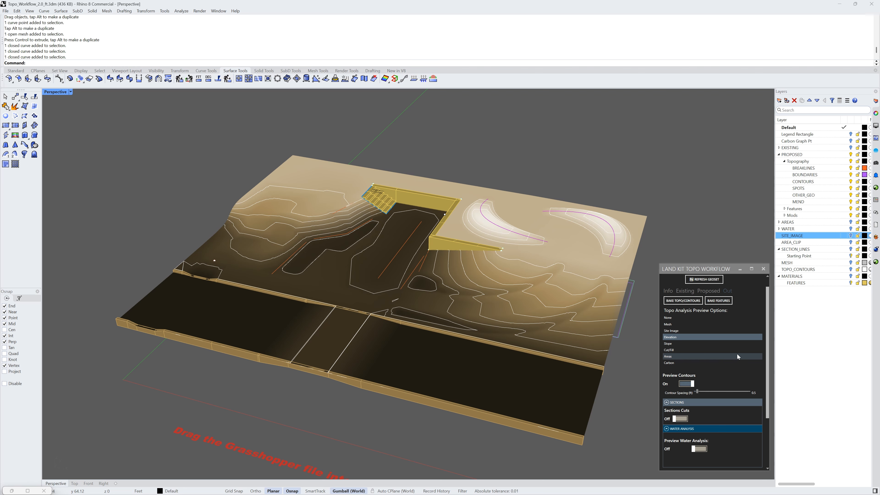
Step: Preview the Slope analysis and view the whole site together with its slope legend
click(701, 344)
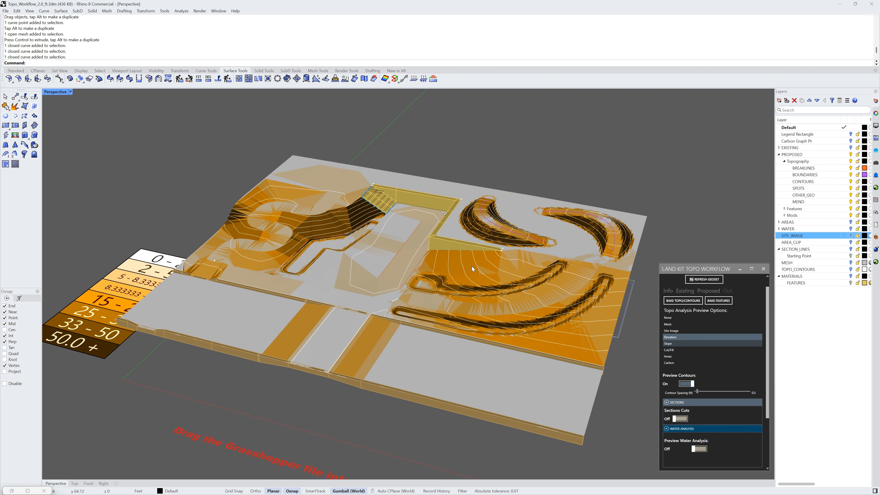
scroll(473, 268, down, 3)
right_drag(475, 269, 509, 255)
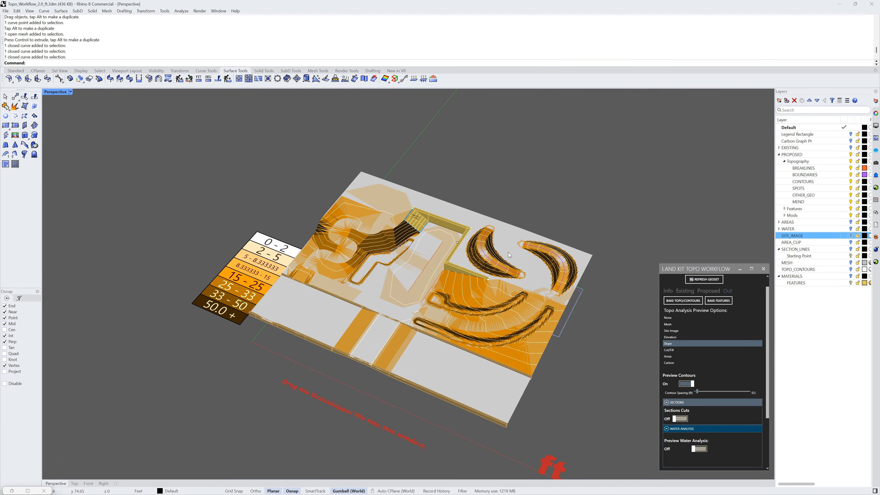
Step: Raise the breakline in the flat area beside the retaining wall vertically, inspect the slope colors, and clear the selection
click(427, 265)
right_drag(431, 258, 460, 242)
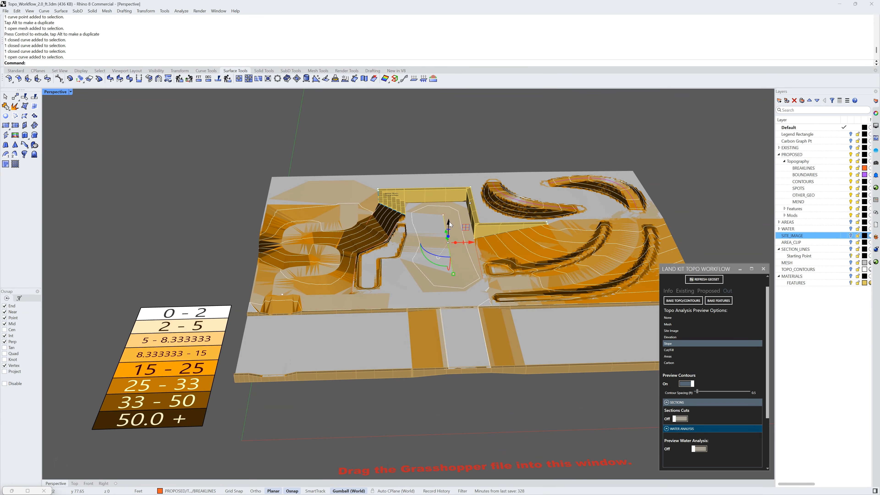
drag(449, 224, 453, 212)
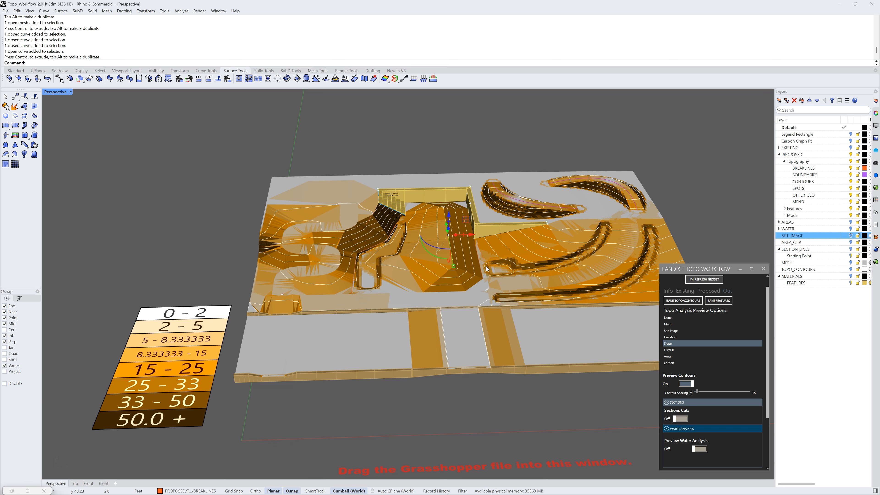
right_drag(470, 247, 446, 203)
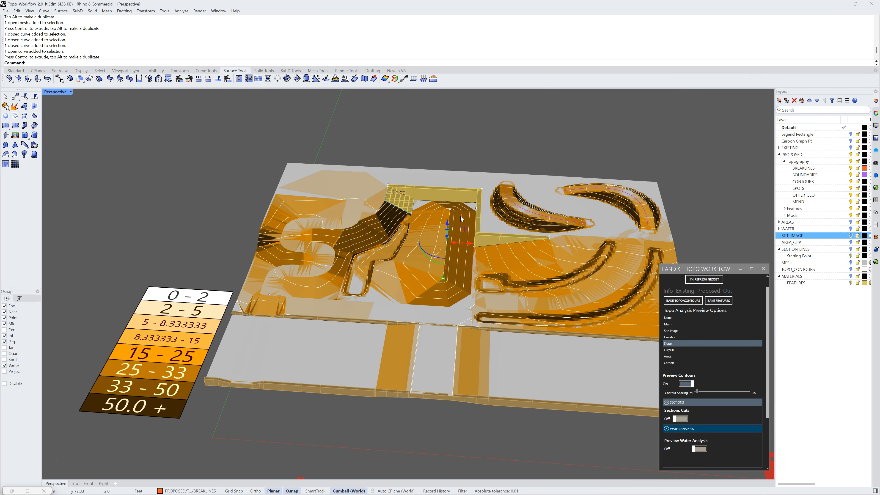
click(148, 292)
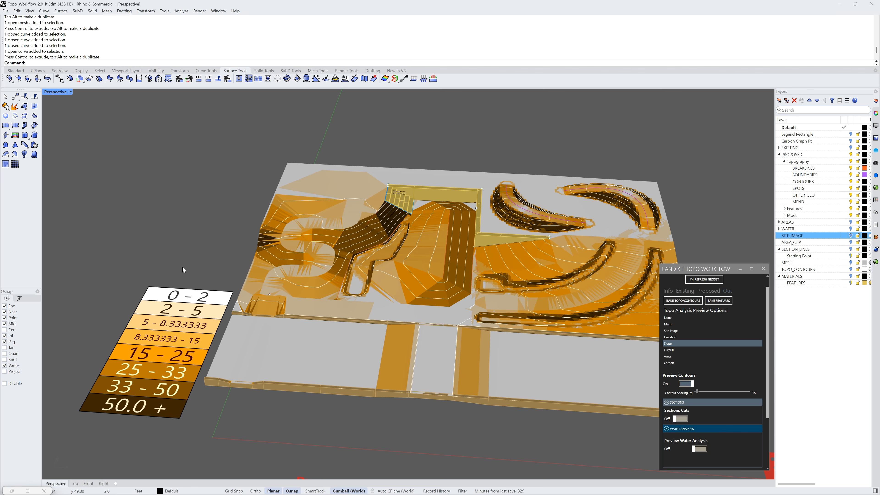
Step: Turn on the Legend Rectangle layer, select the rectangle framing the slope legend, and clear the selection
click(811, 135)
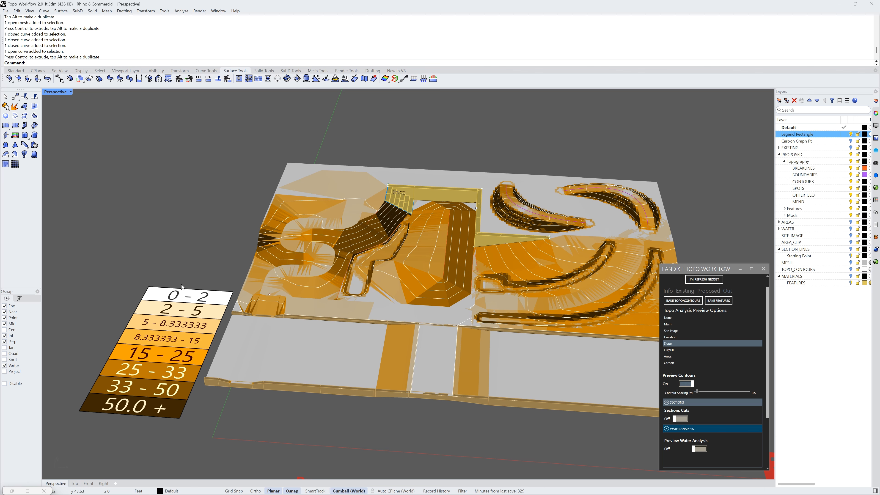
click(151, 287)
click(160, 257)
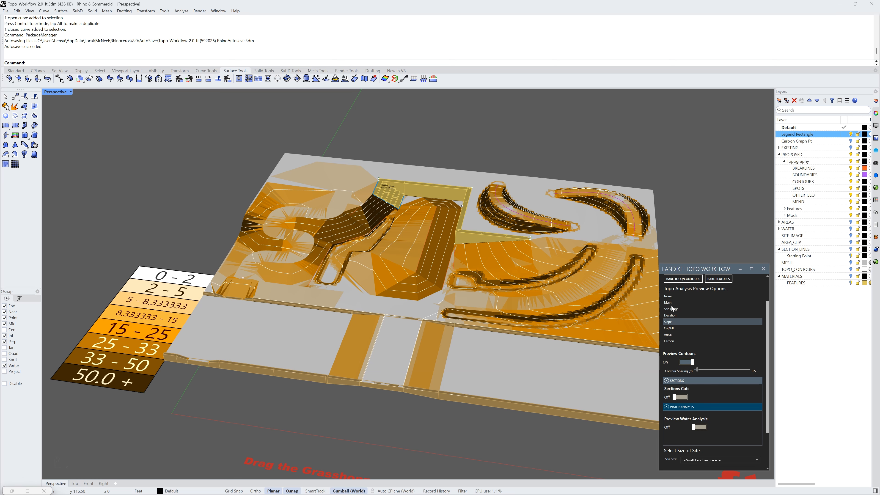
Step: Preview the Cut/Fill analysis with a Cell Size of 1 and a Vis Depth of 5
click(675, 327)
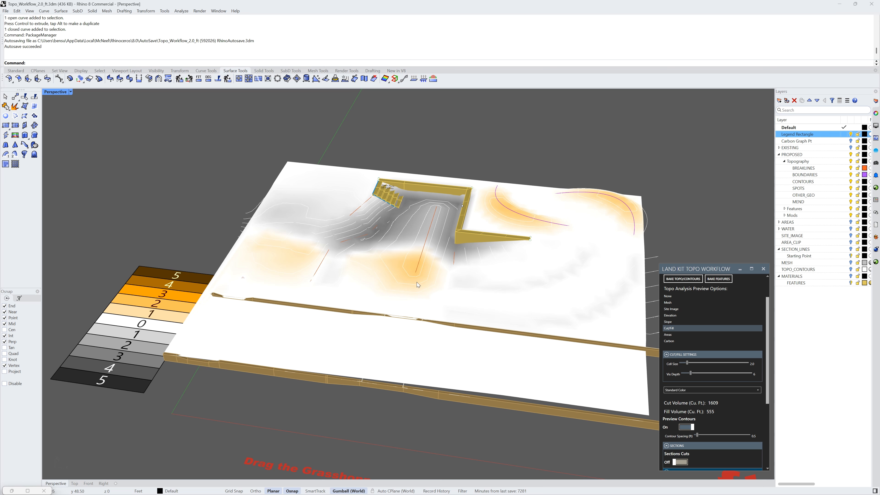
double_click(687, 364)
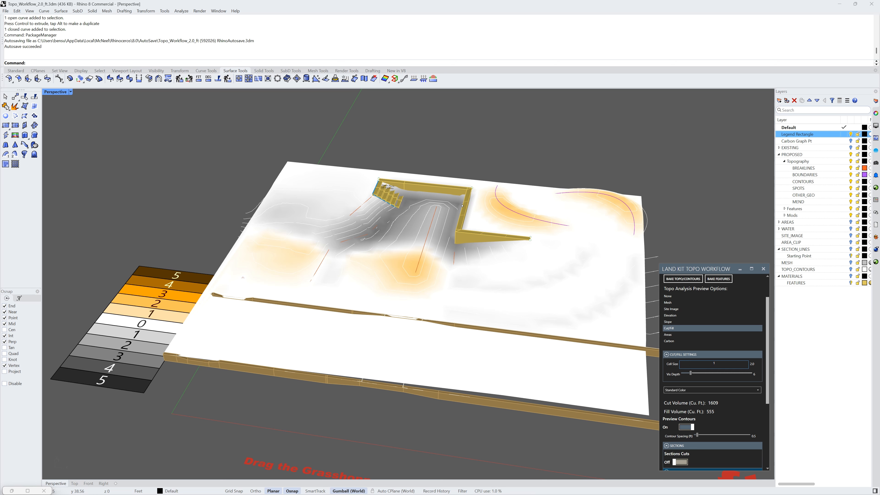
key(Return)
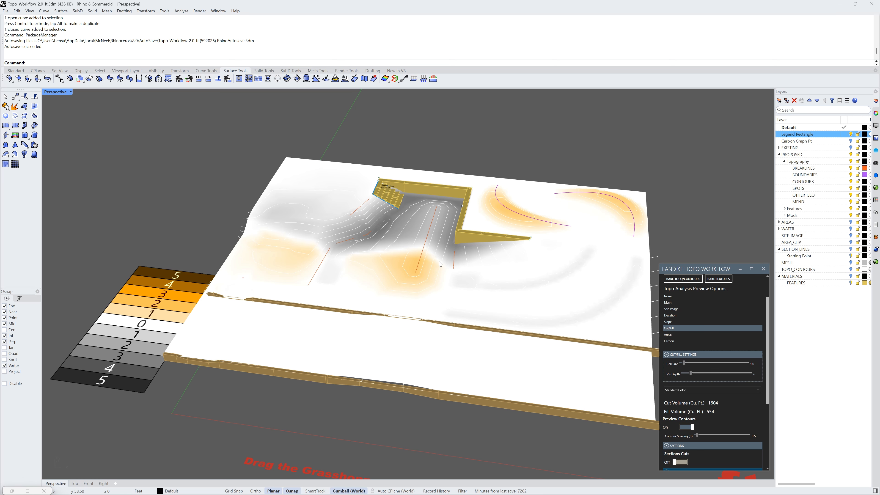
double_click(692, 374)
key(Return)
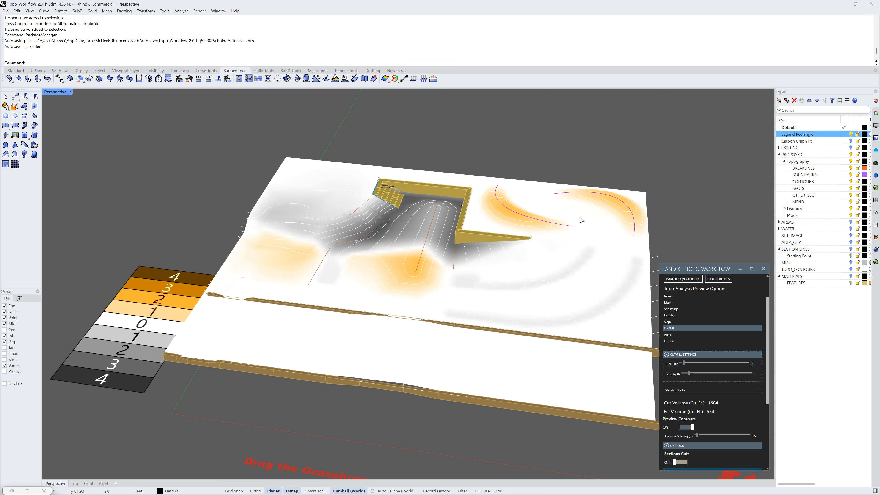
Step: Switch the cut/fill display to Custom Color and review the available cut colors without choosing a different one
click(758, 391)
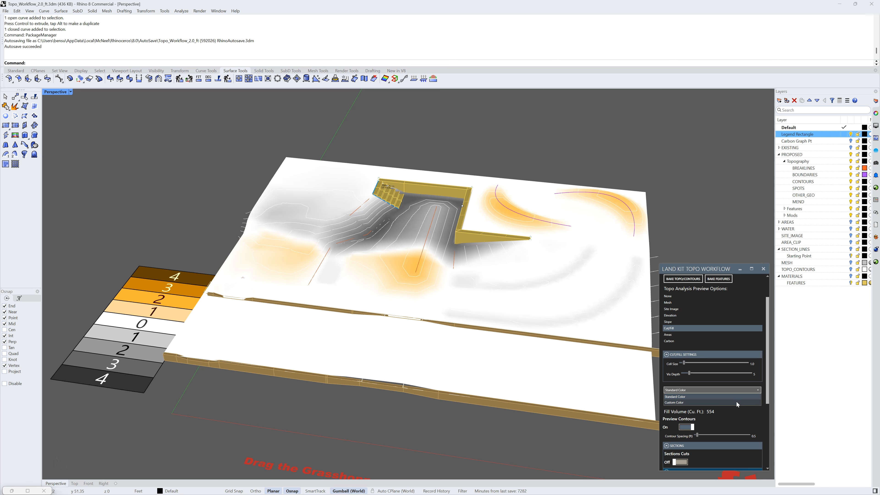
click(736, 402)
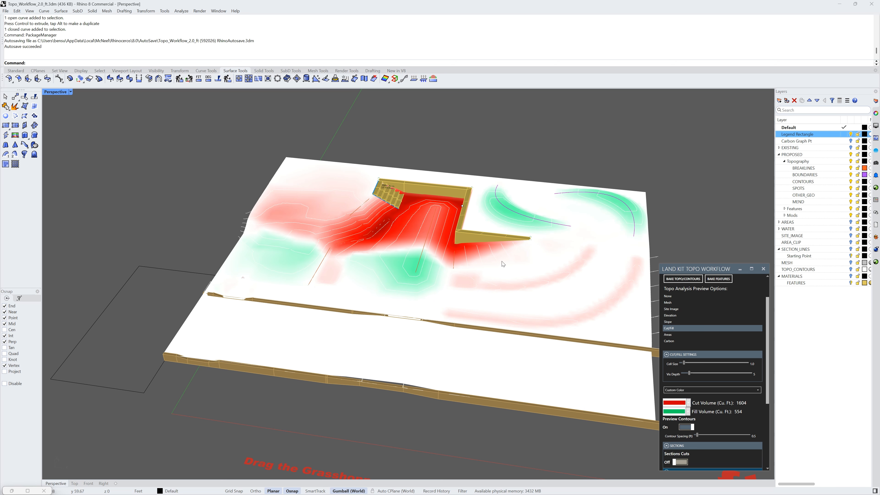
click(689, 403)
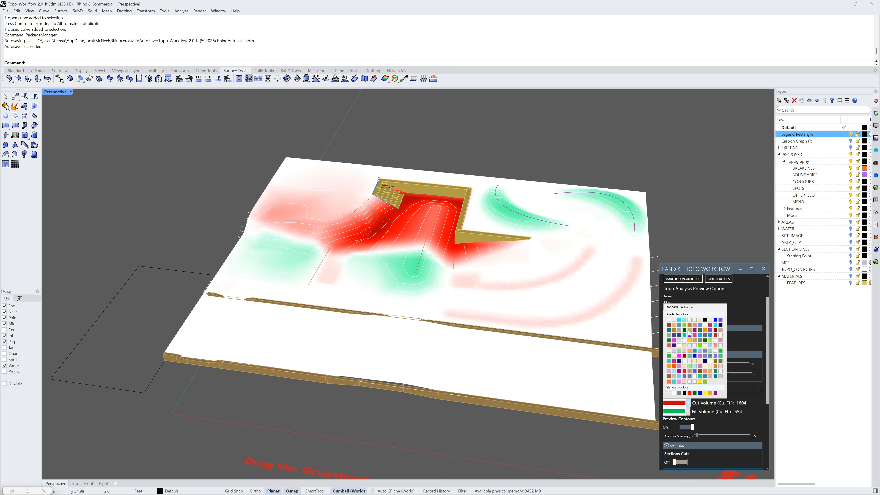
click(749, 403)
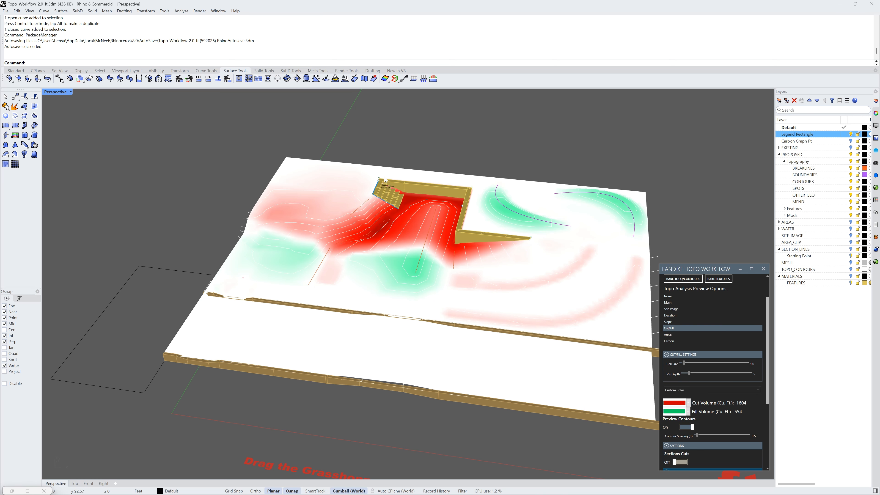